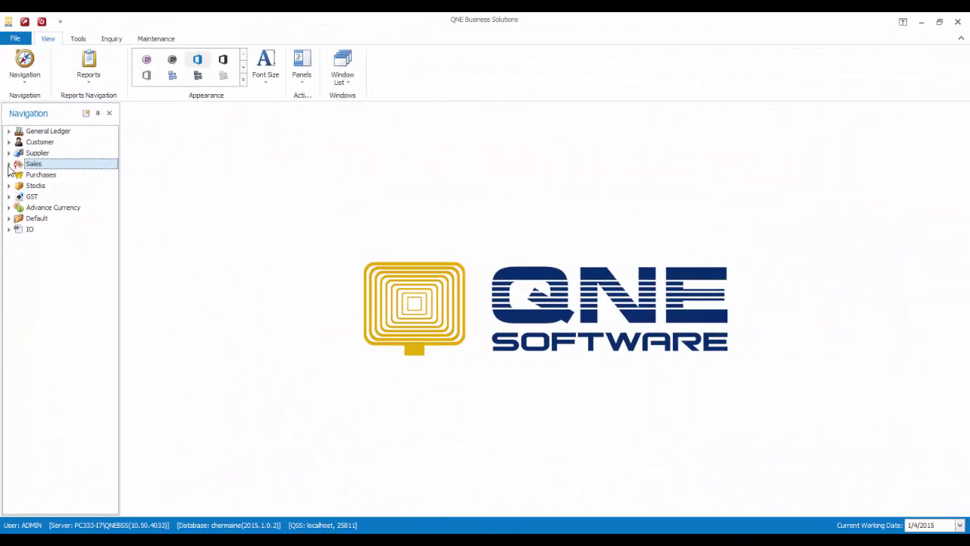
# - Open the sales invoice dated 1/5/2015 from the Sales Invoices list
pyautogui.click(10, 165)
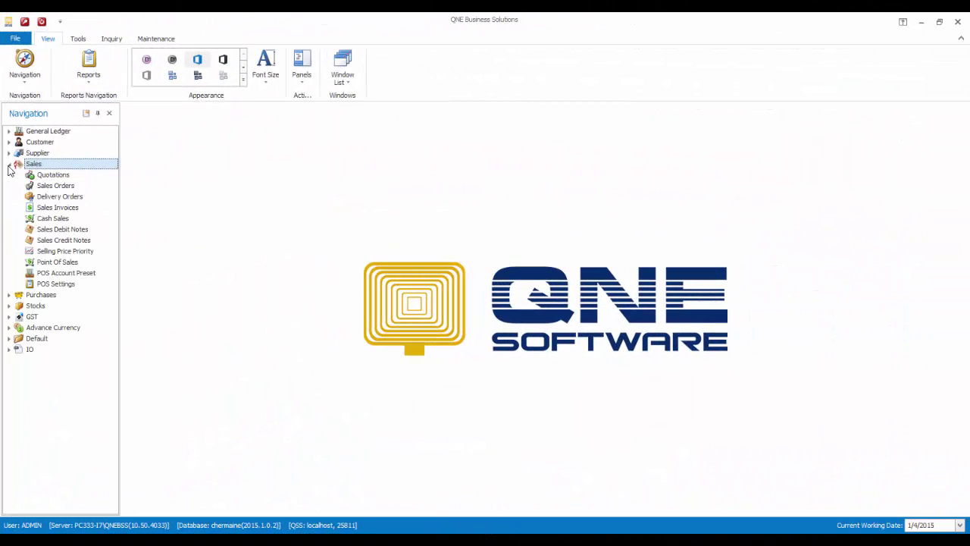
pyautogui.click(46, 207)
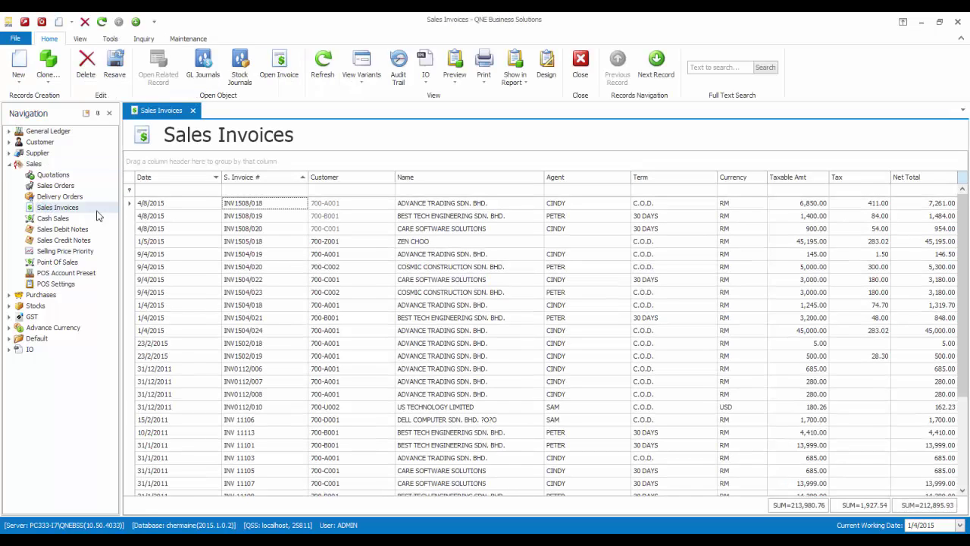
pyautogui.click(454, 242)
pyautogui.doubleClick(458, 248)
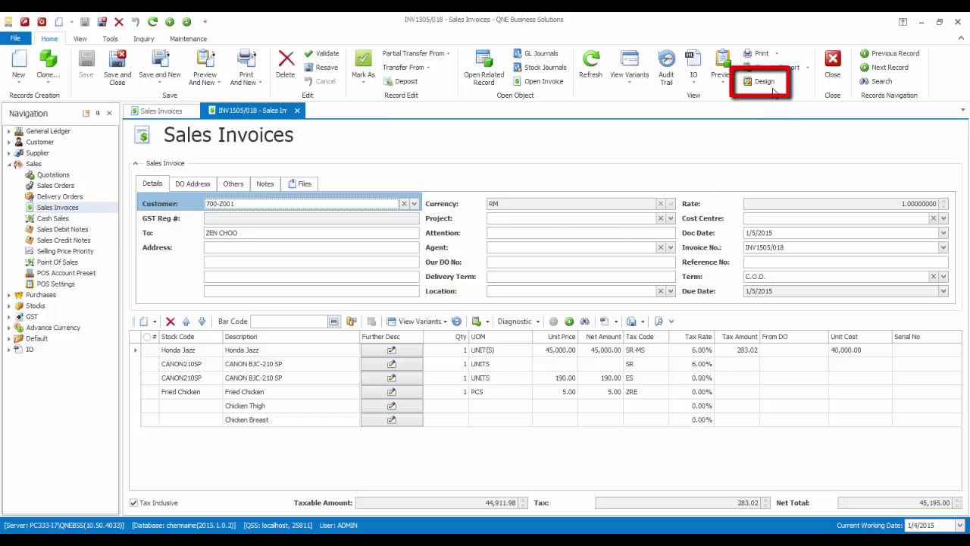
# - Open the system Tax Invoice report format (<SR>06) for amendment in the report designer
pyautogui.click(764, 81)
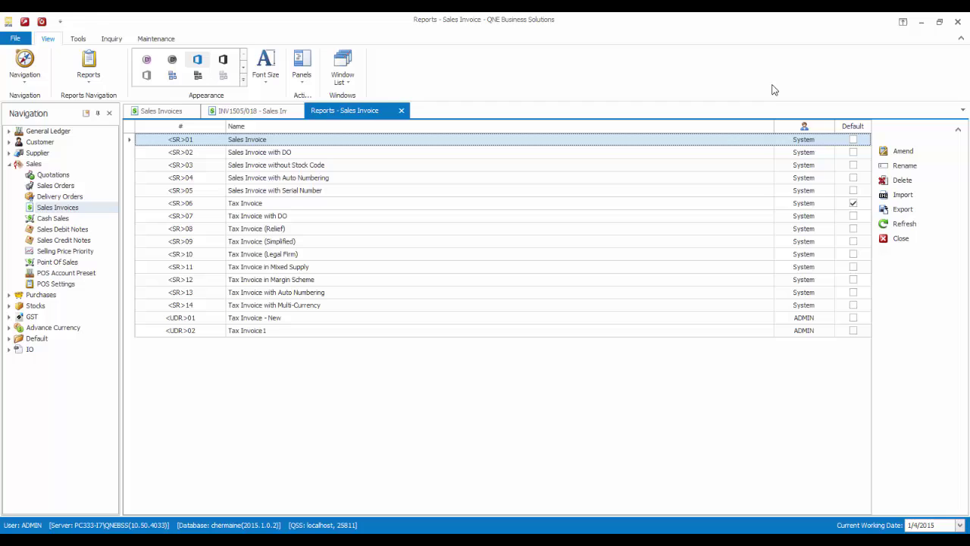
pyautogui.click(702, 204)
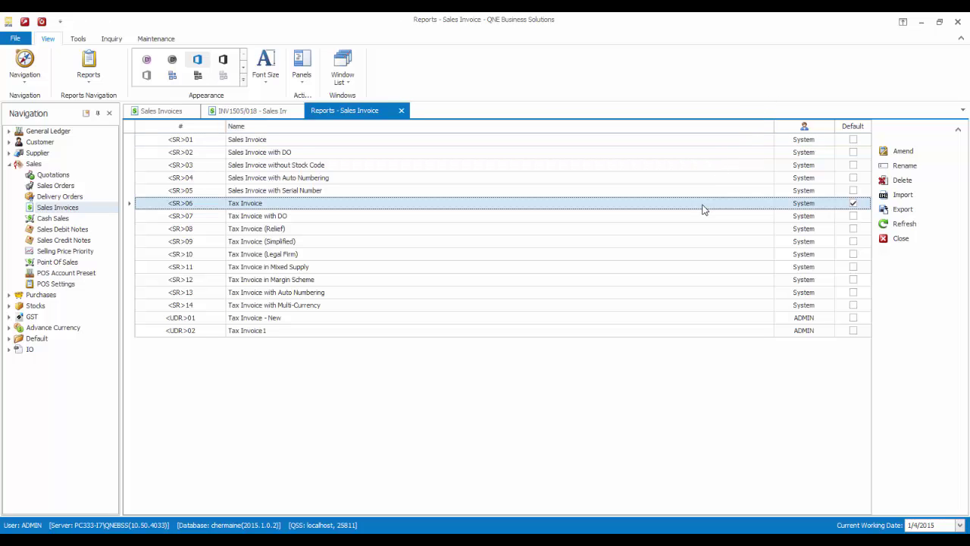
pyautogui.click(906, 154)
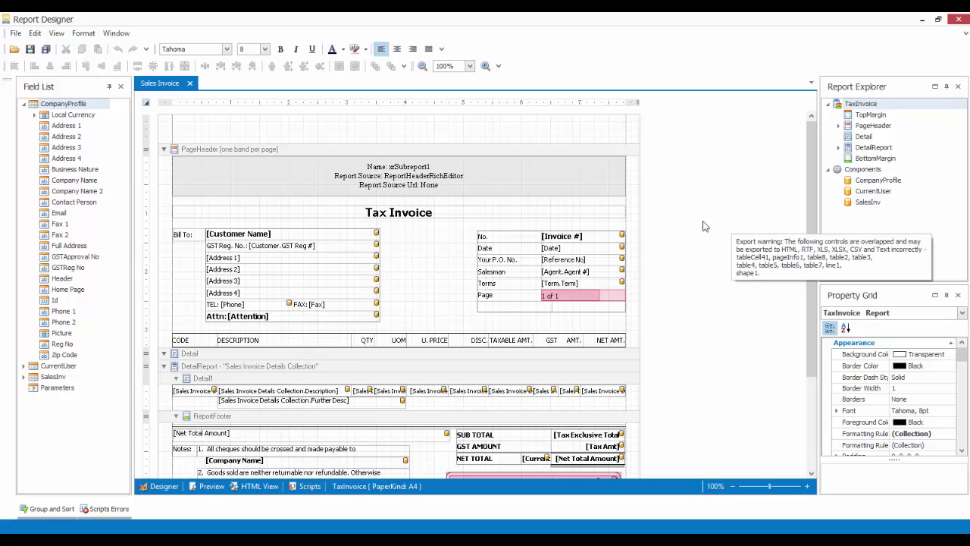
# - Delete the "Your P.O. No." row from the invoice information table in the page header
pyautogui.click(551, 281)
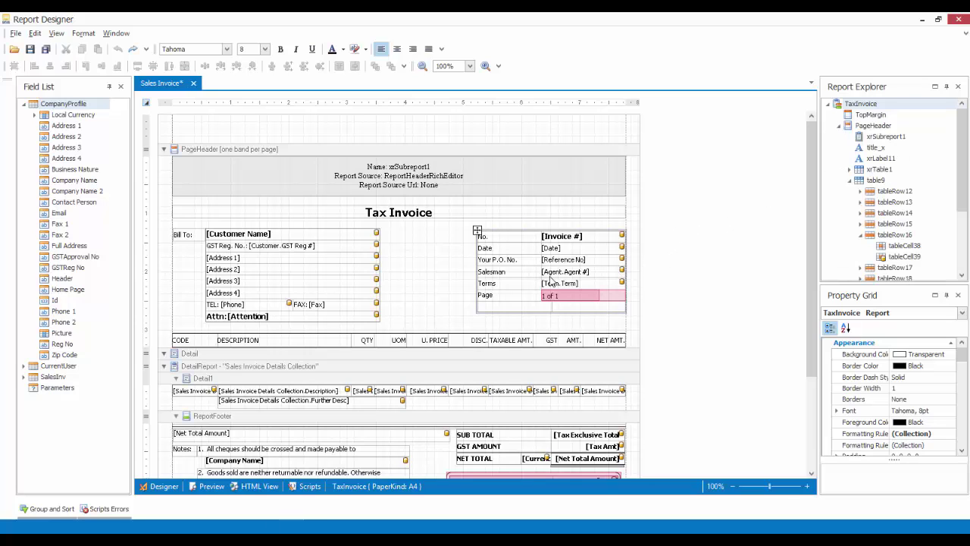
pyautogui.click(486, 266)
pyautogui.rightClick(485, 266)
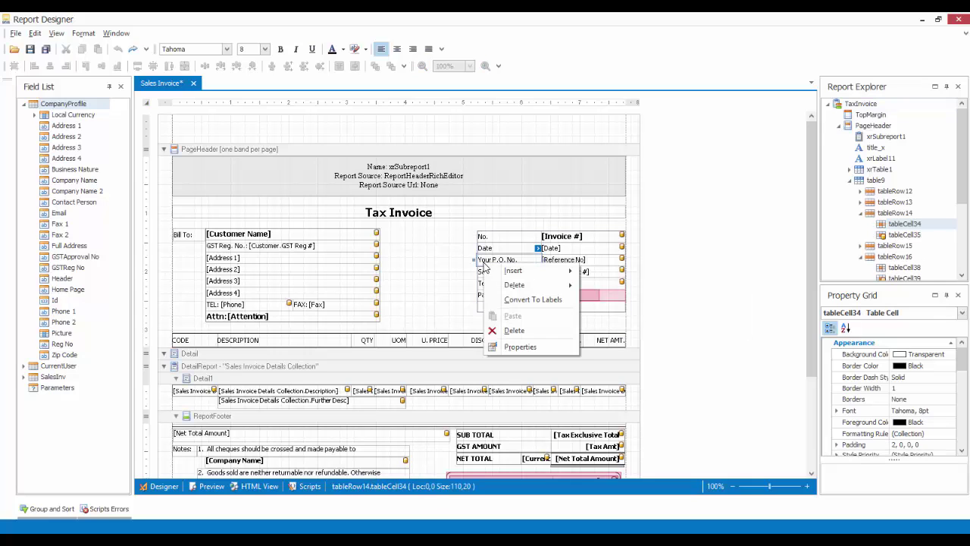
pyautogui.moveTo(513, 285)
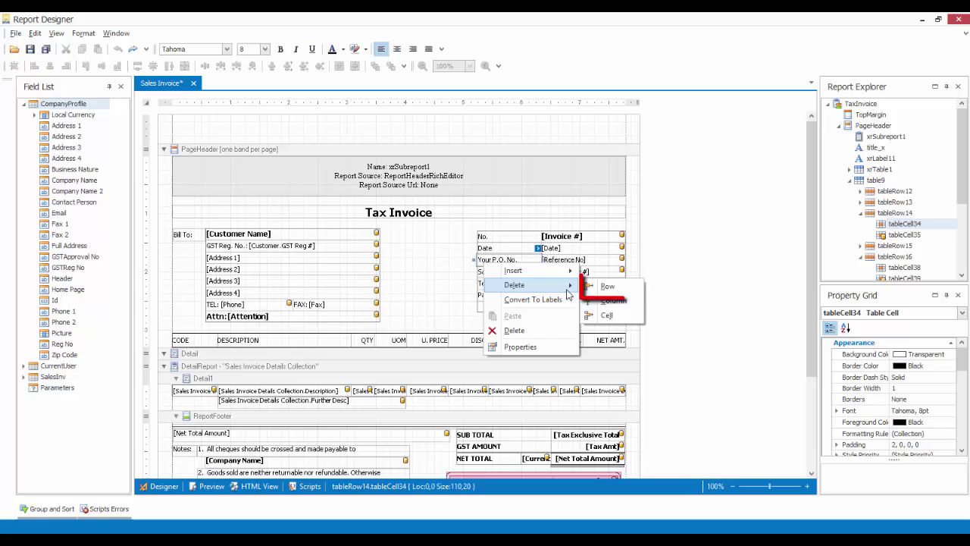
pyautogui.click(604, 286)
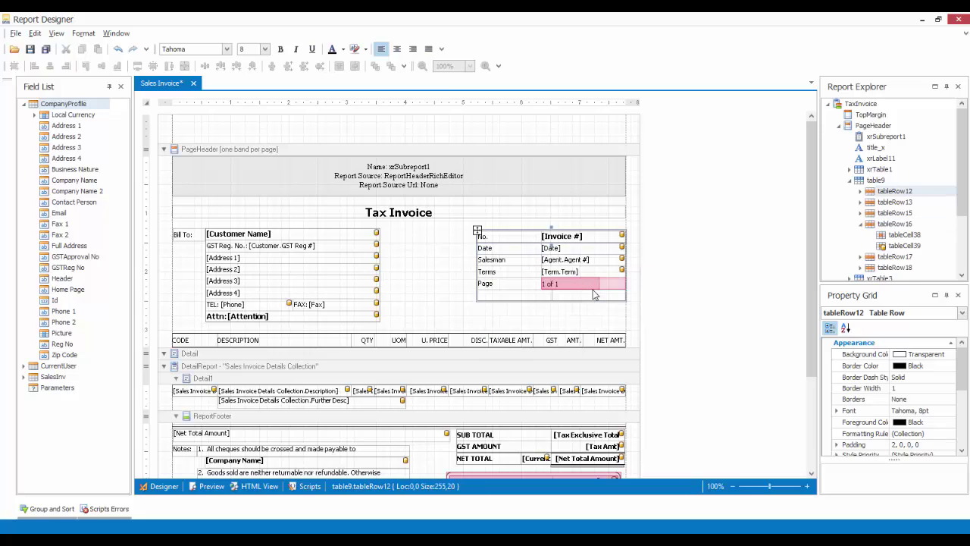
# - Insert a new row above the Terms row in the invoice information table
pyautogui.rightClick(482, 276)
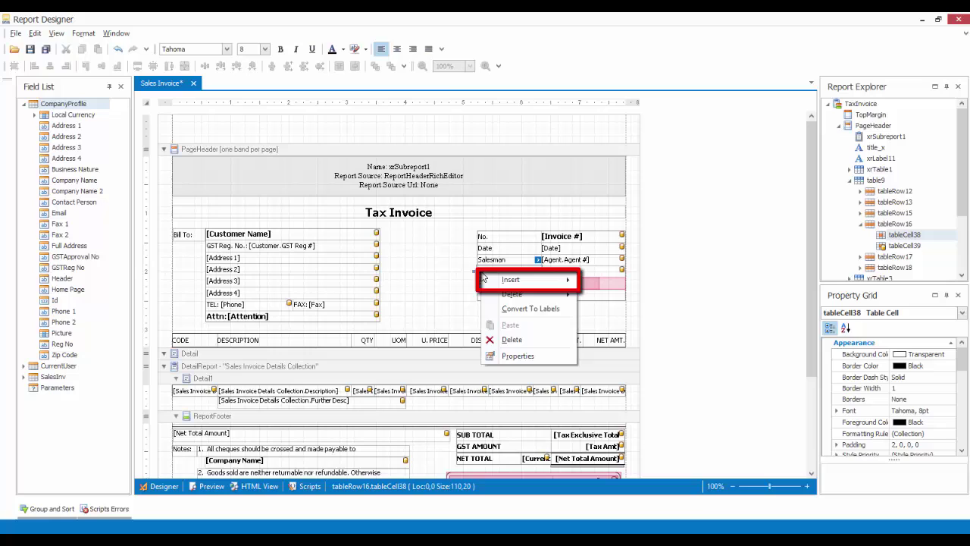
pyautogui.moveTo(545, 290)
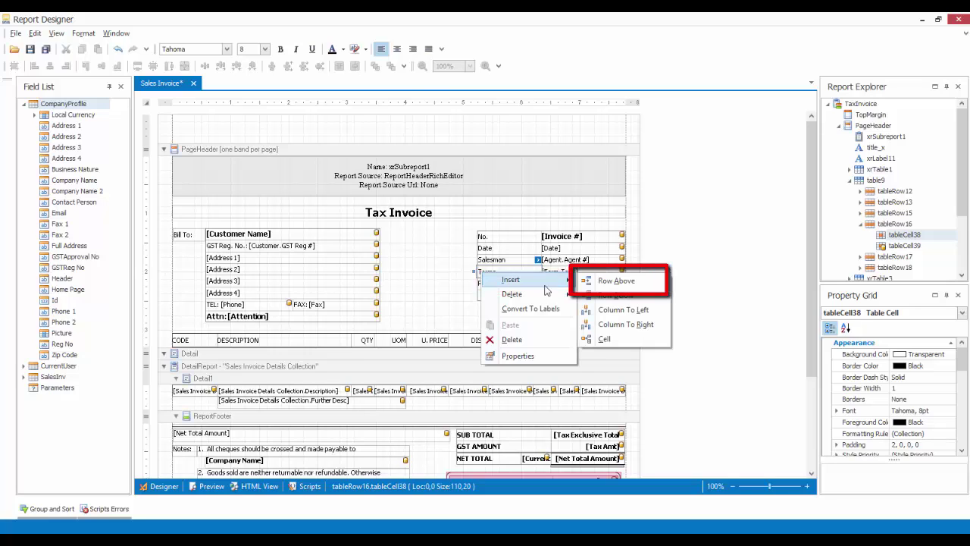
pyautogui.click(603, 282)
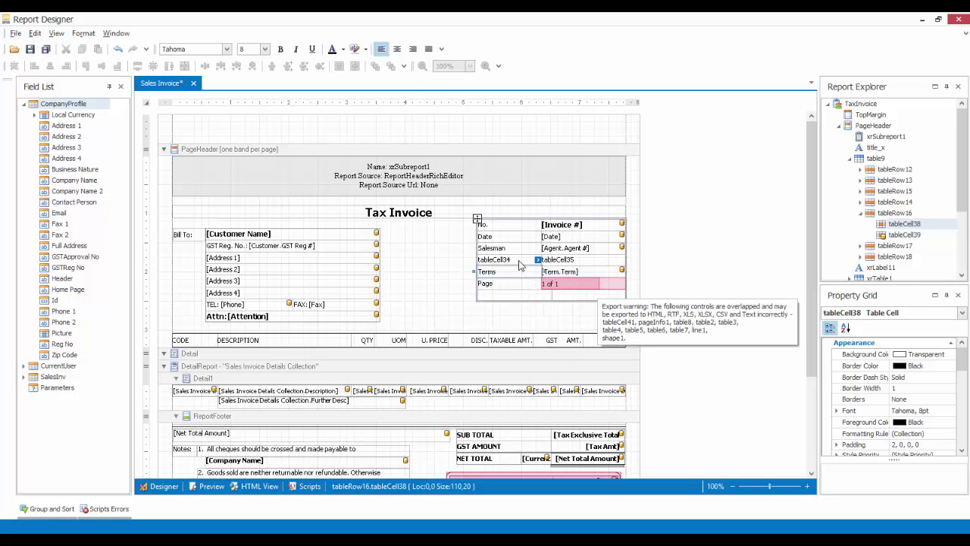
# - Set the label cell of the new row above Terms to "Our DO No."
pyautogui.click(520, 262)
pyautogui.click(537, 249)
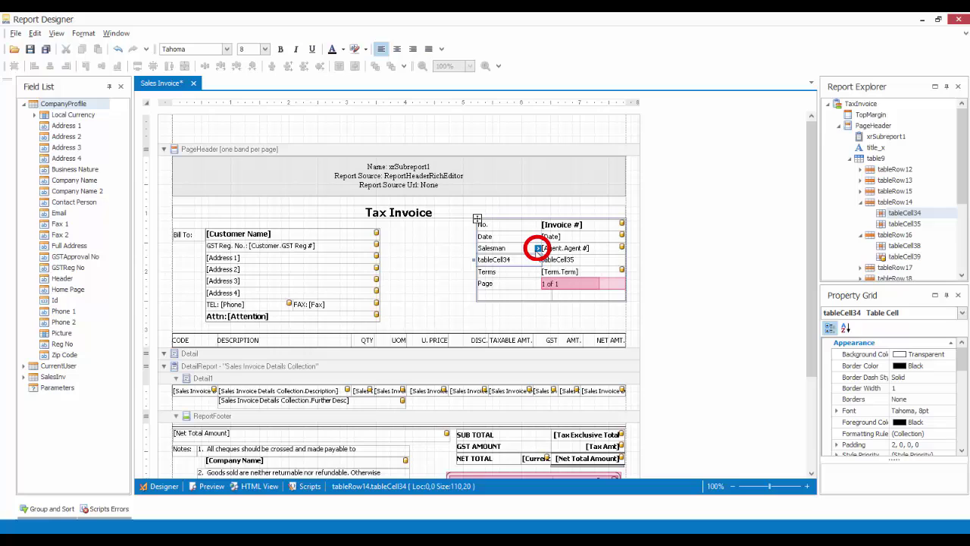
pyautogui.click(537, 249)
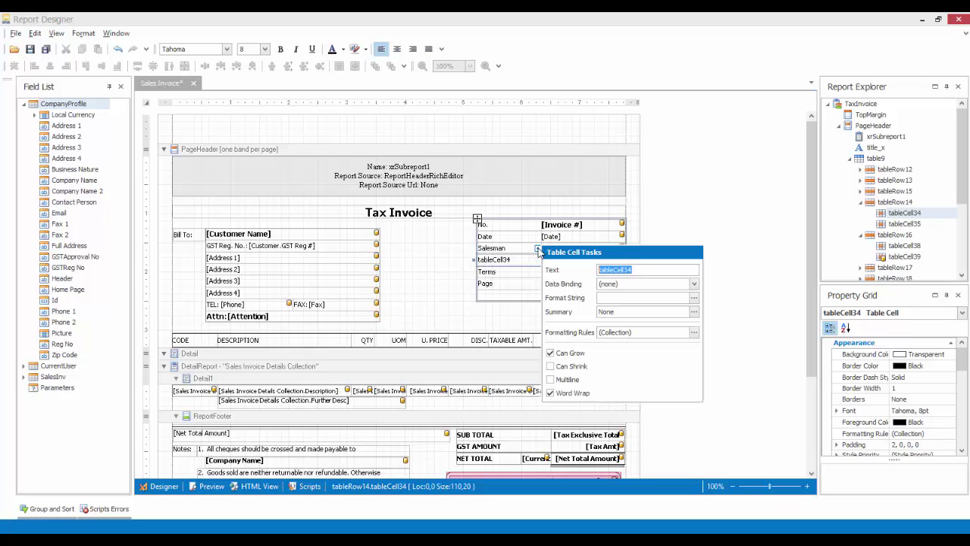
pyautogui.write('Our DO No.')
pyautogui.click(451, 283)
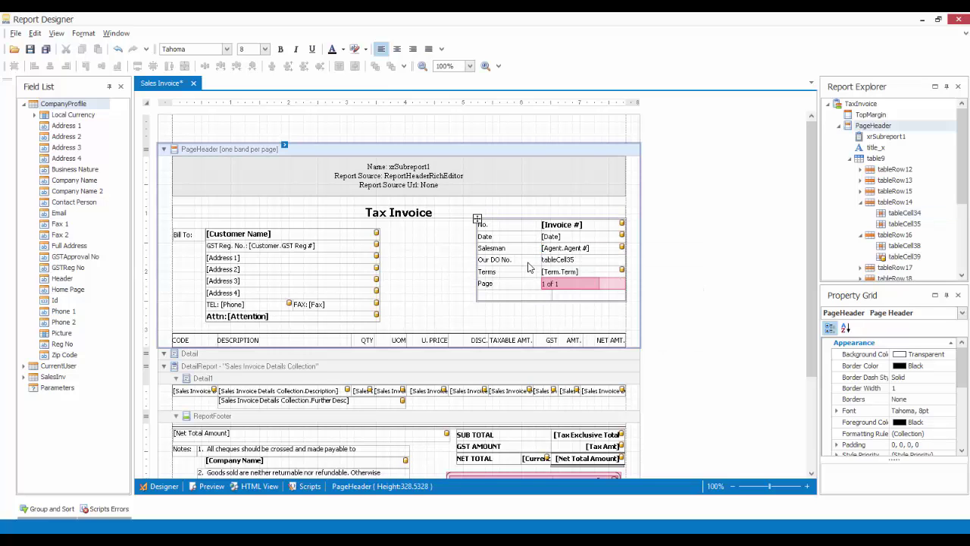
# - Bind the value cell beside "Our DO No." to the Our DO No field under SalesInv
pyautogui.click(590, 263)
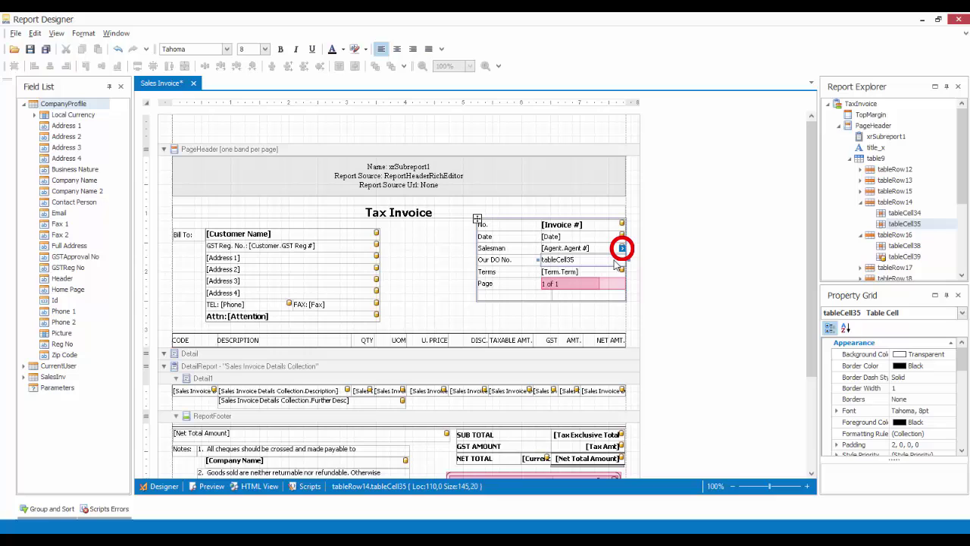
pyautogui.click(621, 248)
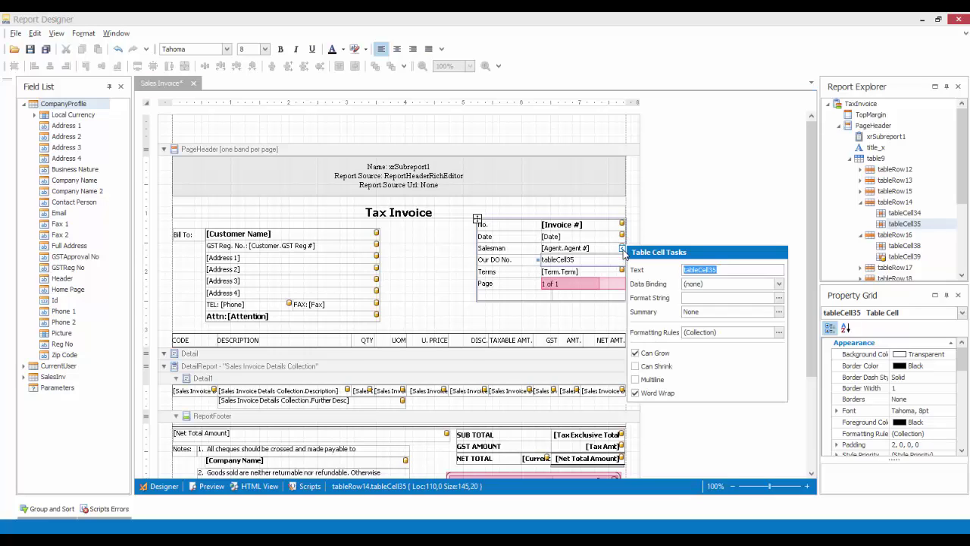
pyautogui.click(779, 284)
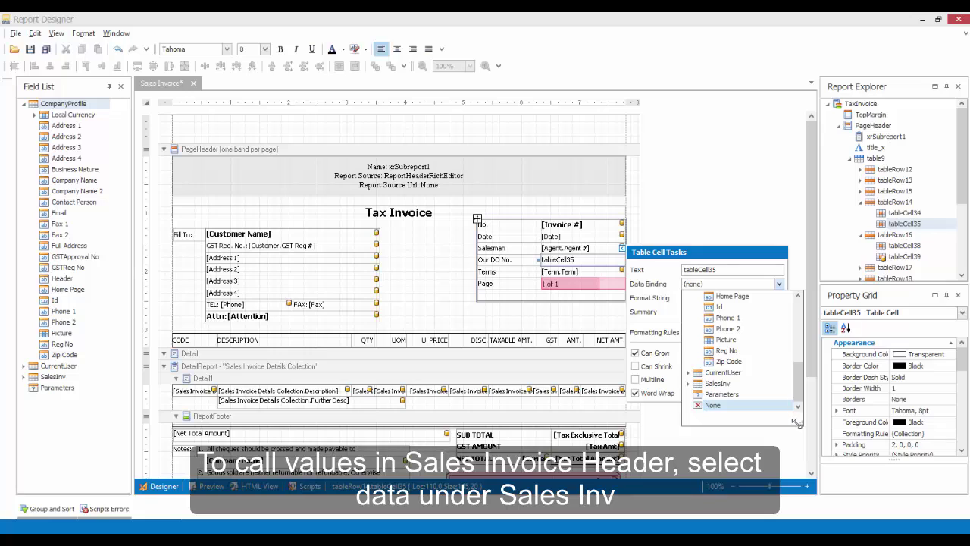
pyautogui.moveTo(800, 427); pyautogui.dragTo(882, 485)
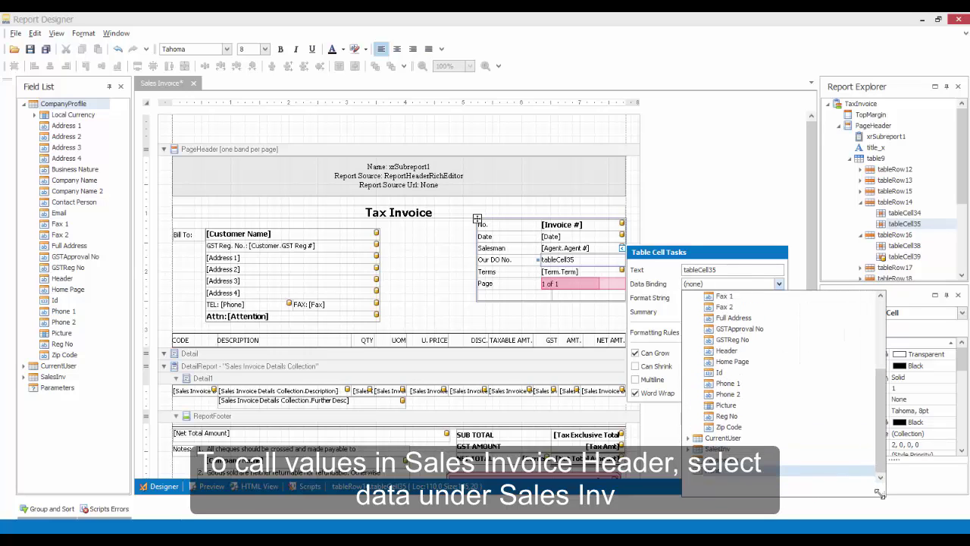
pyautogui.click(688, 448)
pyautogui.moveTo(887, 343); pyautogui.dragTo(902, 425)
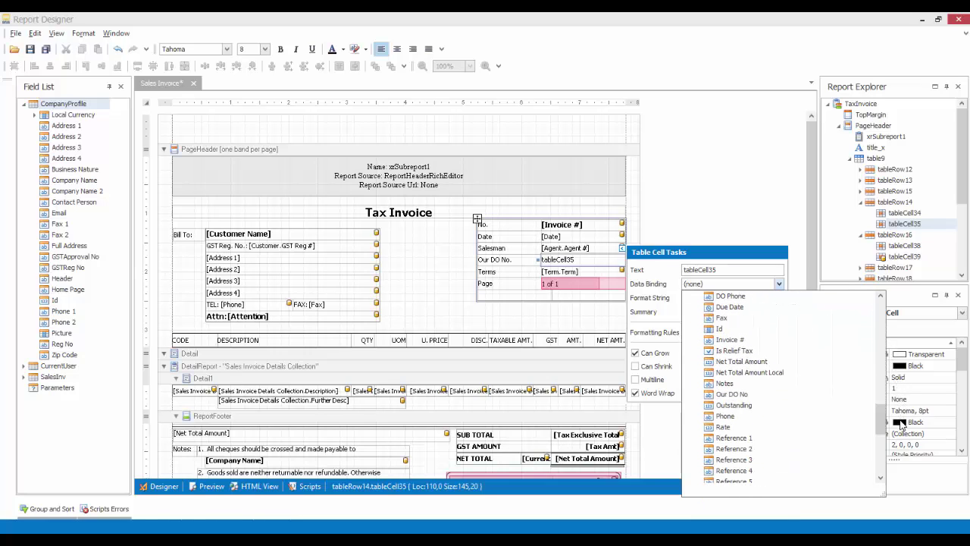
pyautogui.click(732, 394)
pyautogui.click(735, 430)
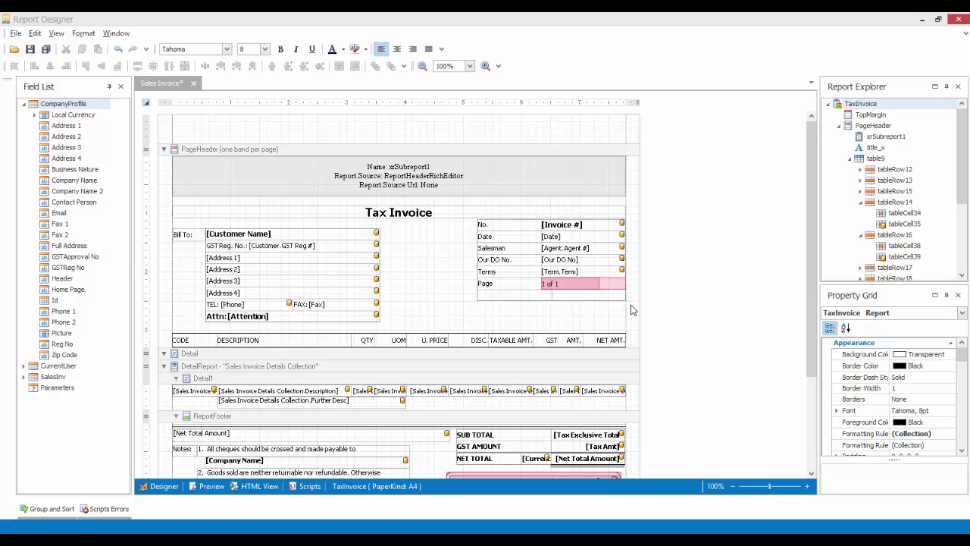
pyautogui.click(632, 310)
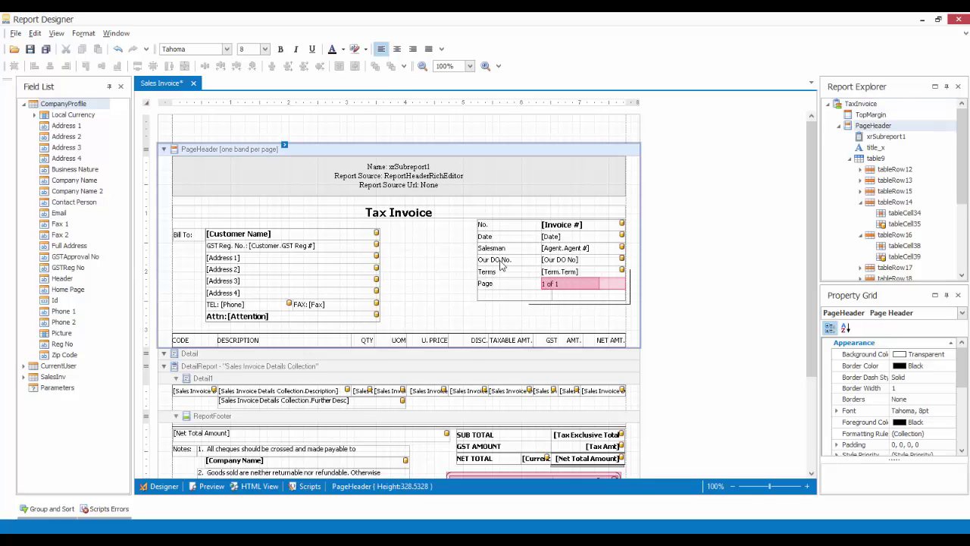
# - Move the invoice information table down and left to location 509,124, with its top edge level with the Bill To block
pyautogui.click(465, 231)
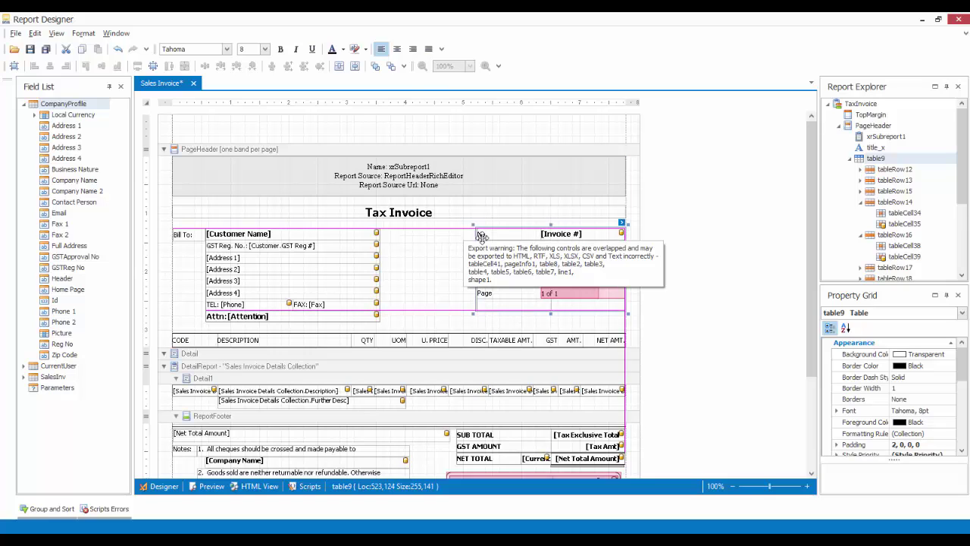
pyautogui.press('Left')
pyautogui.press('Left')
pyautogui.press('Left')
pyautogui.press('Left')
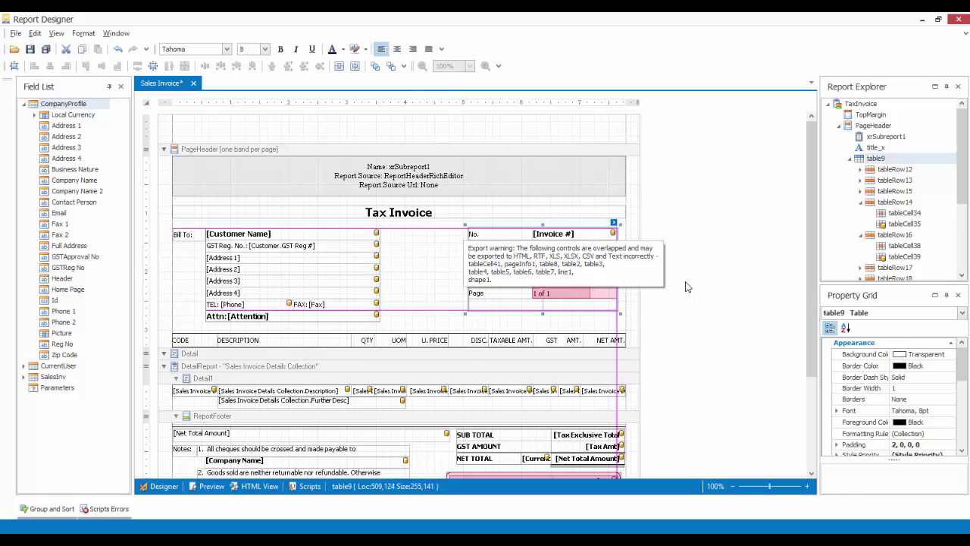
# - Delete the TAXABLE AMT. column from the item heading table in the page header
pyautogui.click(508, 340)
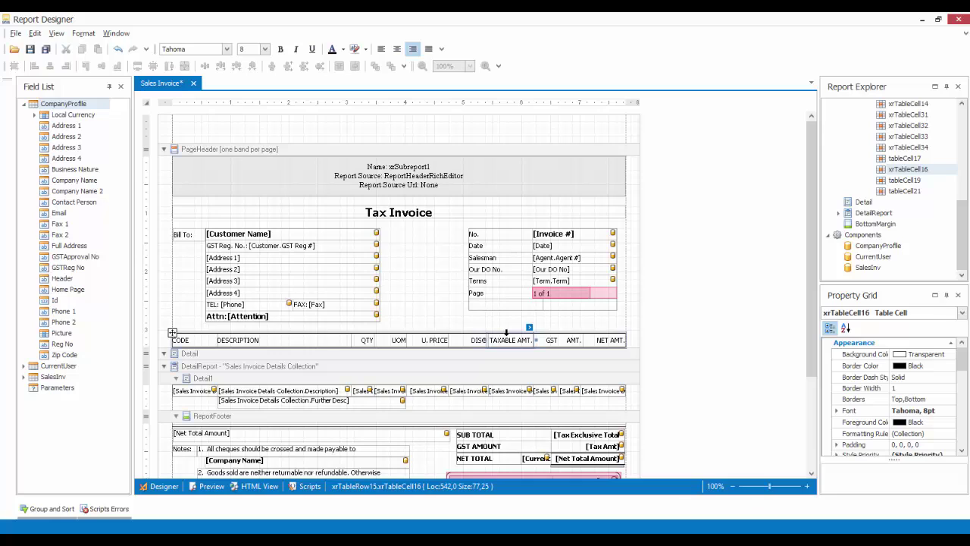
pyautogui.rightClick(507, 332)
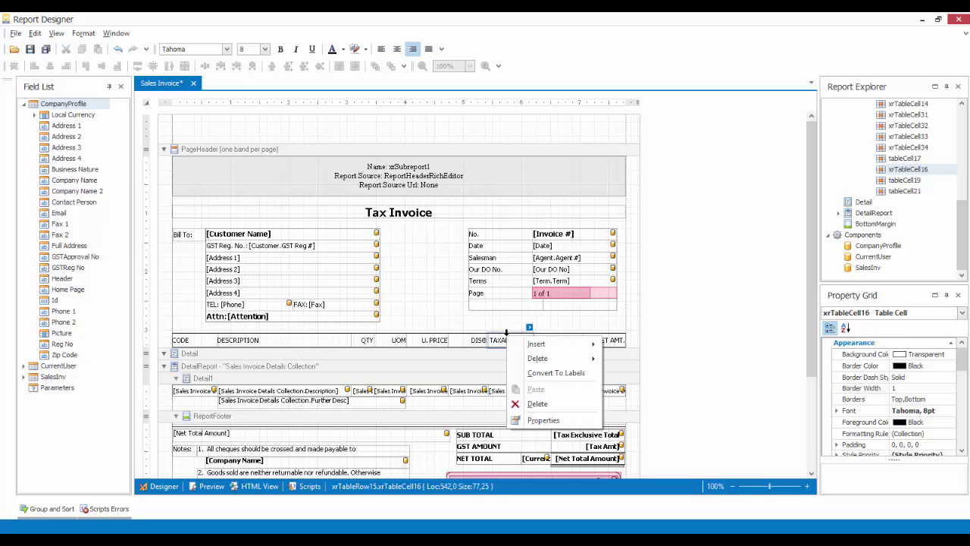
pyautogui.moveTo(529, 364)
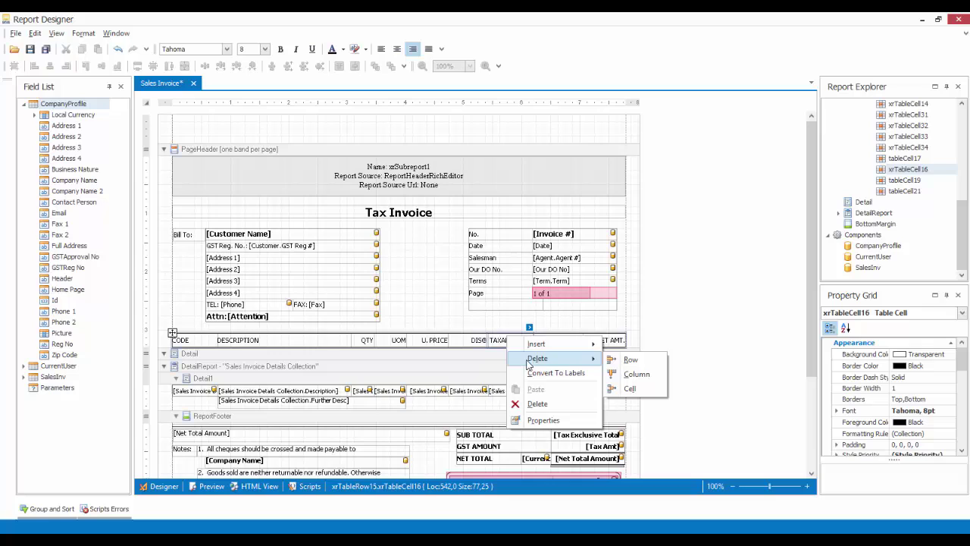
pyautogui.click(635, 374)
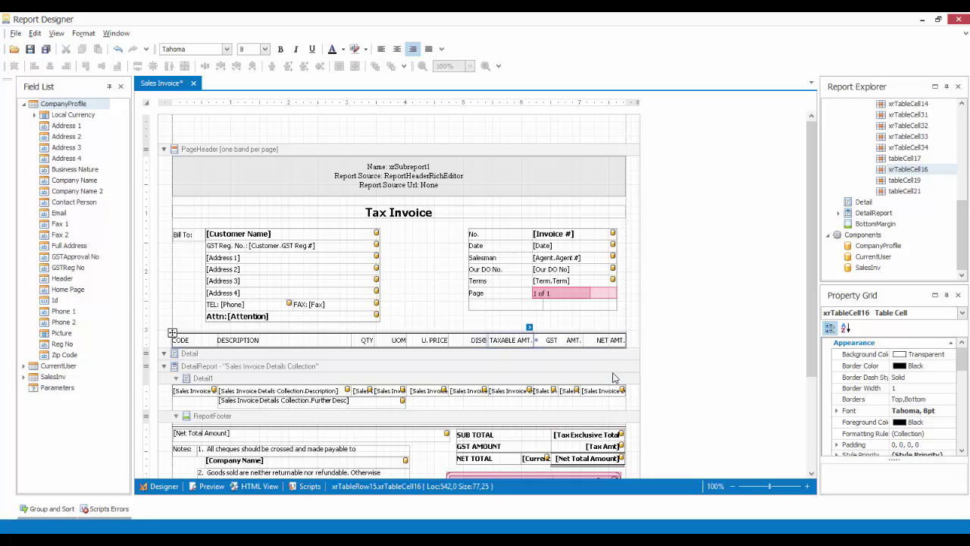
# - Delete the GST AMT. column from the item heading table in the page header
pyautogui.click(519, 340)
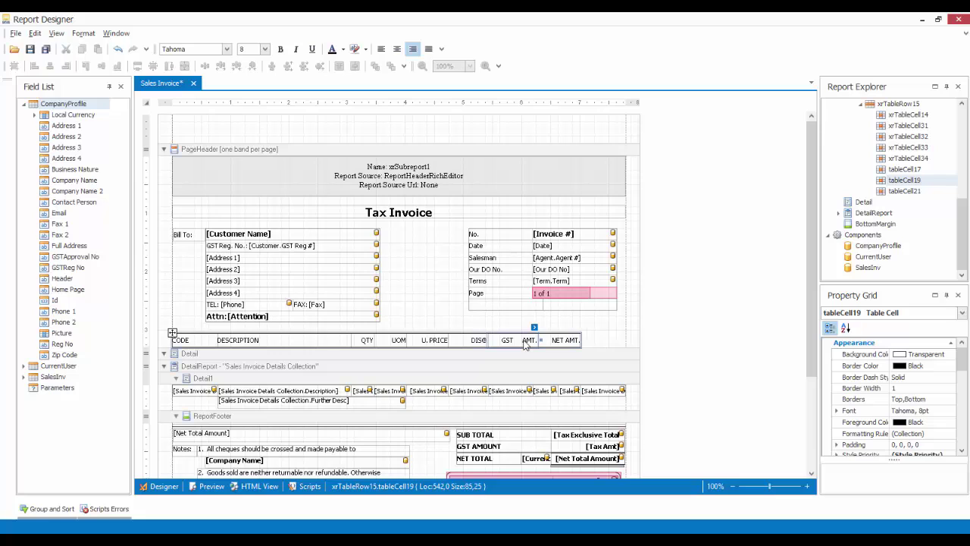
pyautogui.rightClick(525, 345)
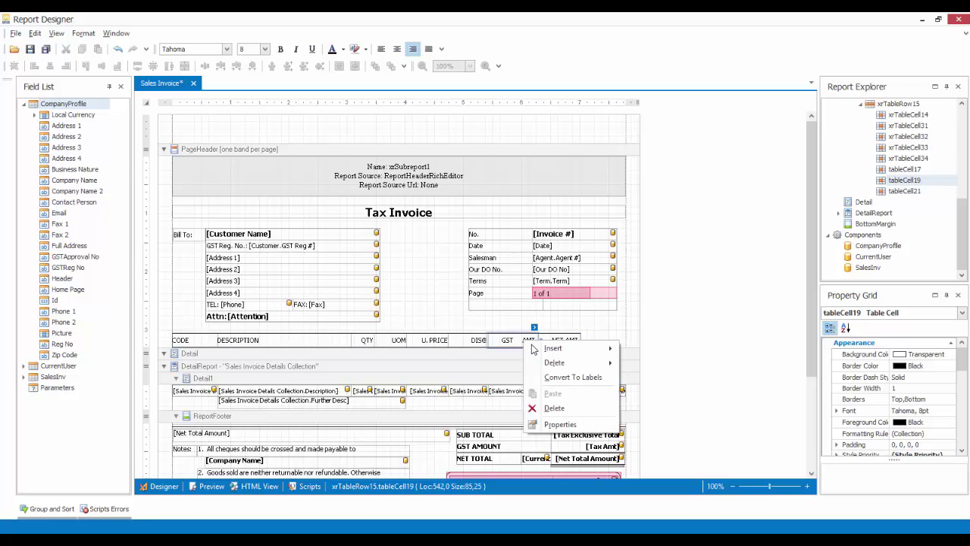
pyautogui.moveTo(543, 365)
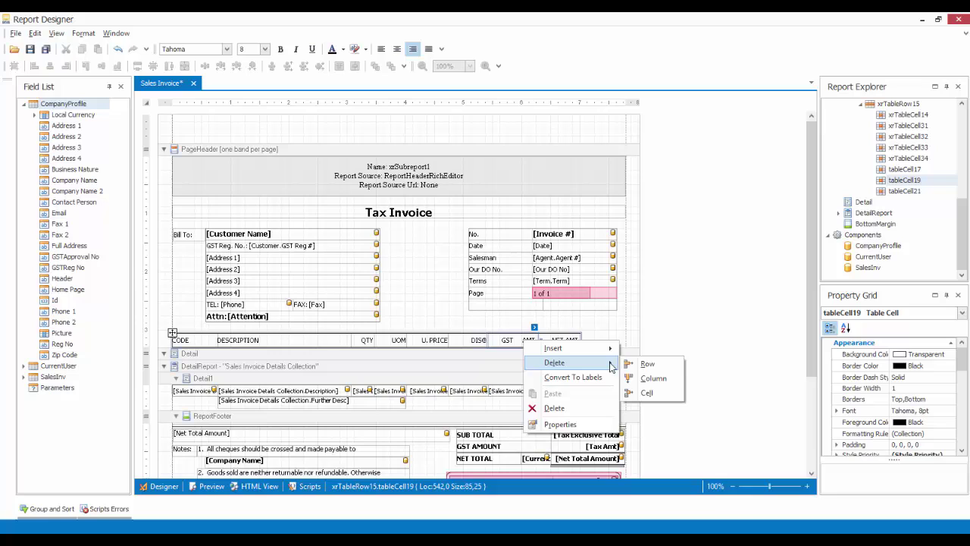
pyautogui.click(648, 379)
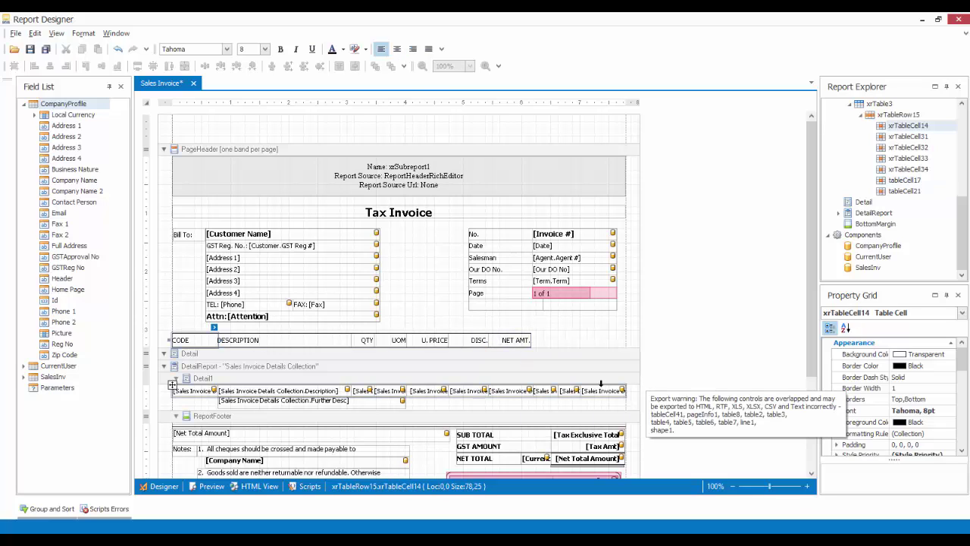
# - Check the data binding of the Tax Amount cell in the Detail1 row and delete its column
pyautogui.click(570, 396)
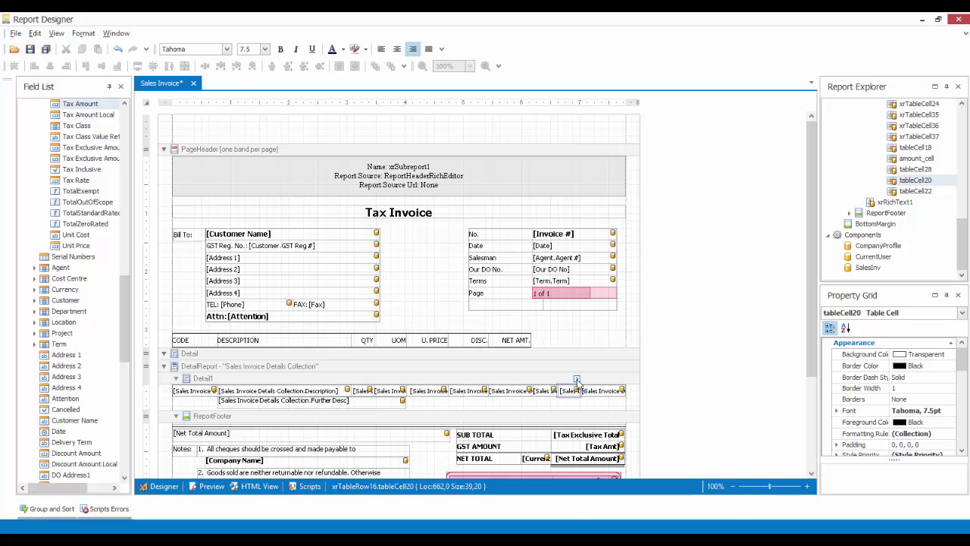
pyautogui.click(577, 380)
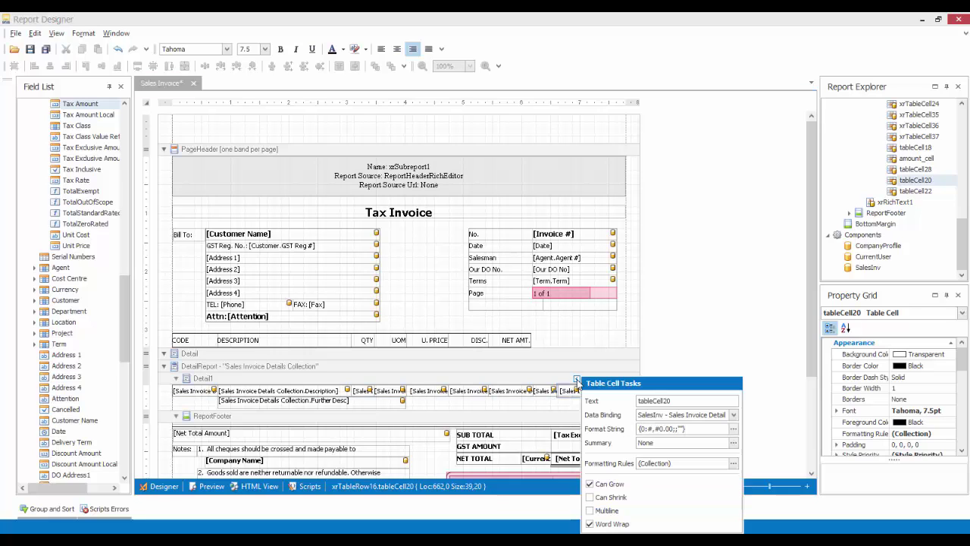
pyautogui.click(733, 415)
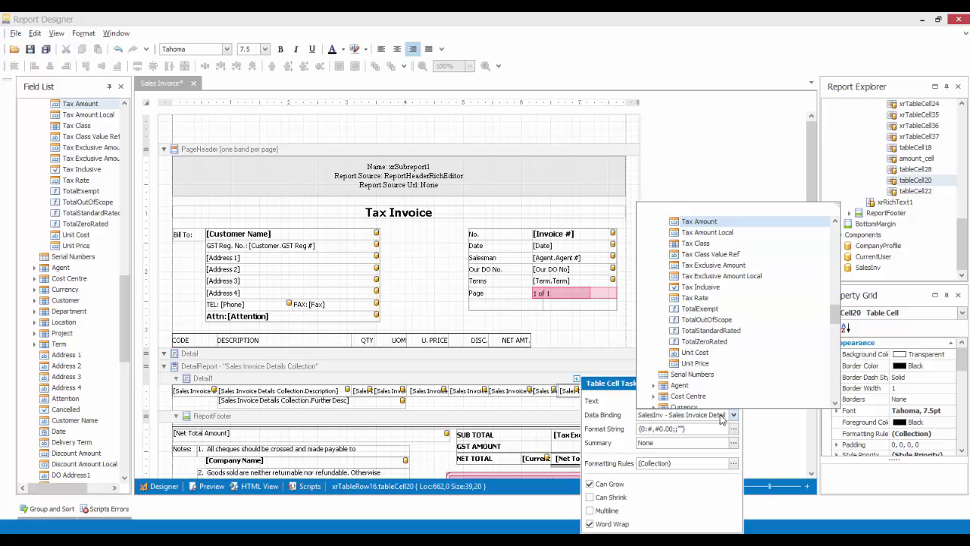
pyautogui.click(566, 396)
pyautogui.rightClick(565, 394)
pyautogui.moveTo(598, 415)
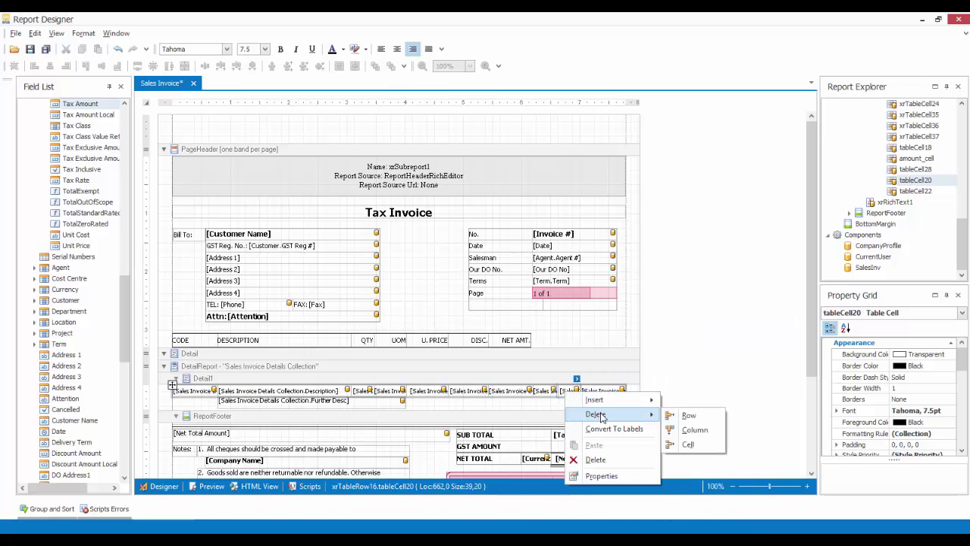
pyautogui.click(690, 431)
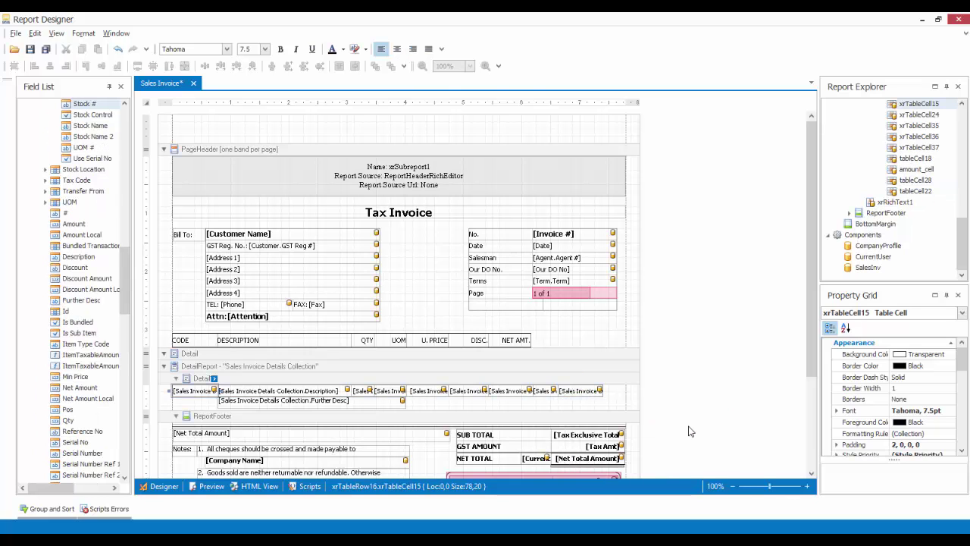
# - Check the data binding of the Tax Rate cell in the Detail1 row and delete its column
pyautogui.click(553, 391)
pyautogui.click(554, 379)
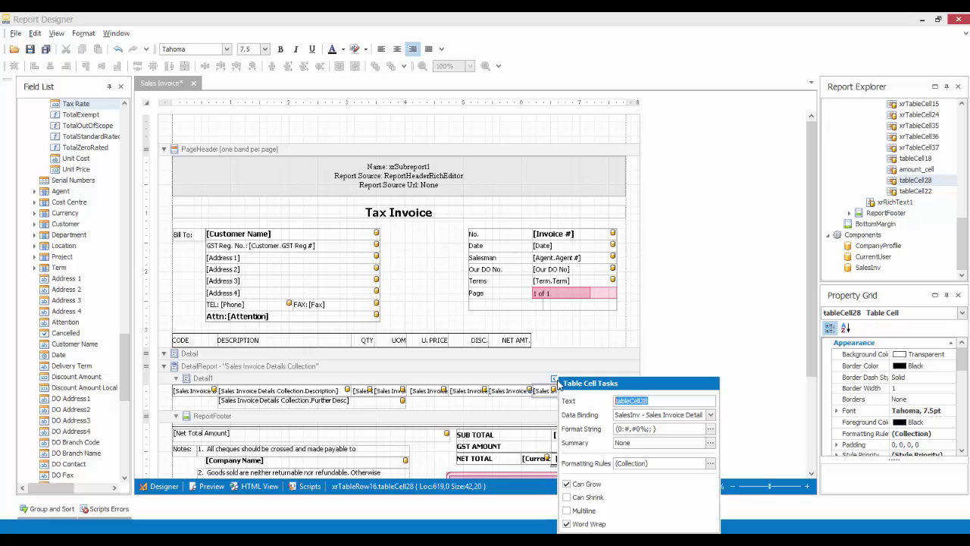
pyautogui.click(710, 415)
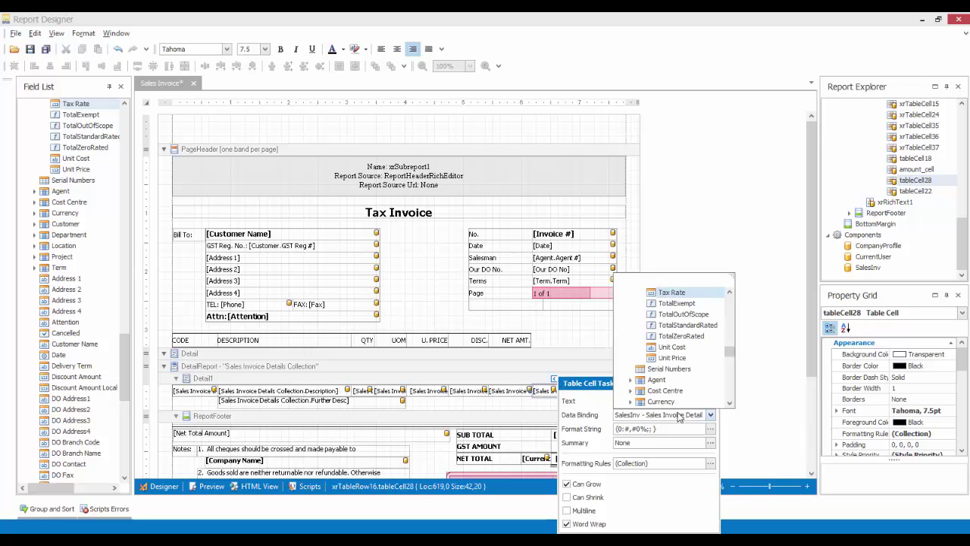
pyautogui.rightClick(538, 391)
pyautogui.moveTo(553, 410)
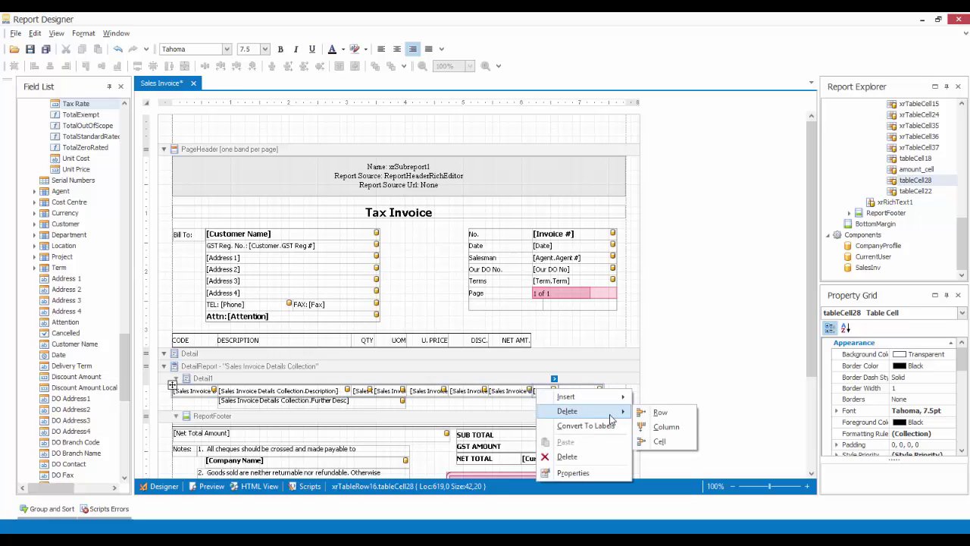
pyautogui.click(659, 427)
# - Check the data binding of the Tax Exclusive Amount cell in the Detail1 row and delete its column
pyautogui.click(524, 391)
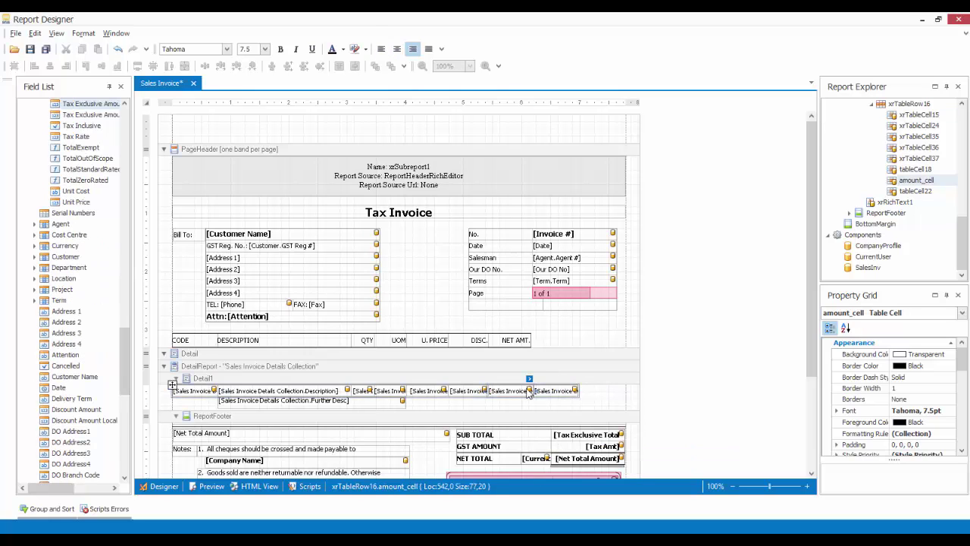
pyautogui.click(528, 379)
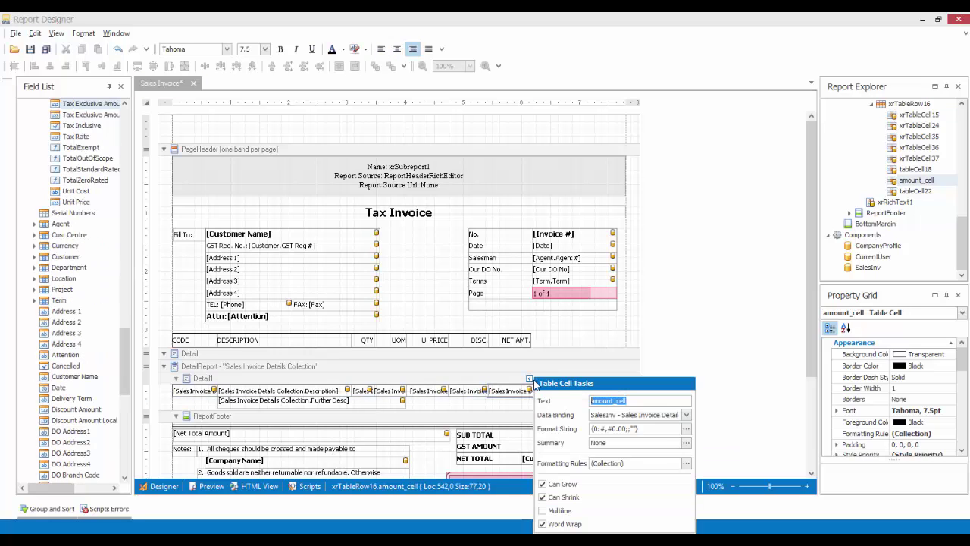
pyautogui.click(686, 416)
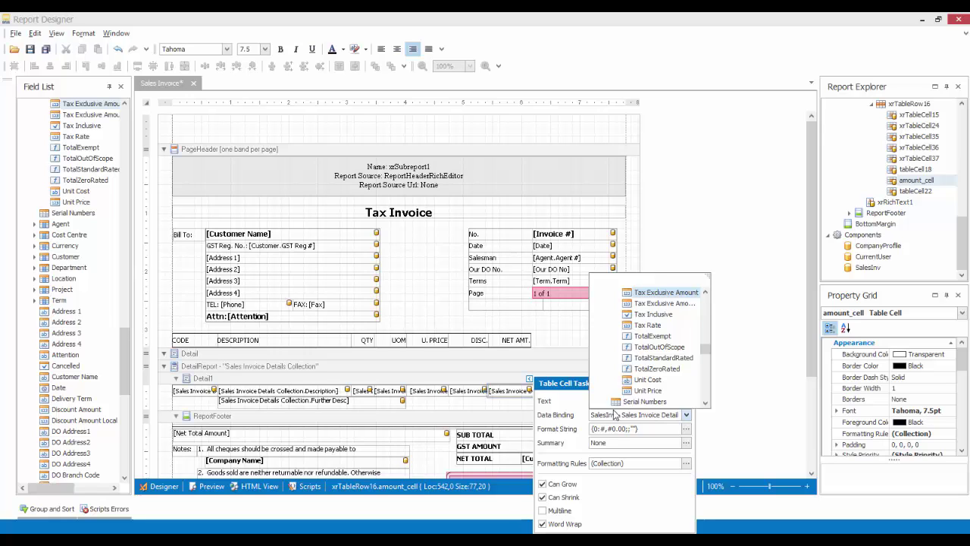
pyautogui.rightClick(523, 392)
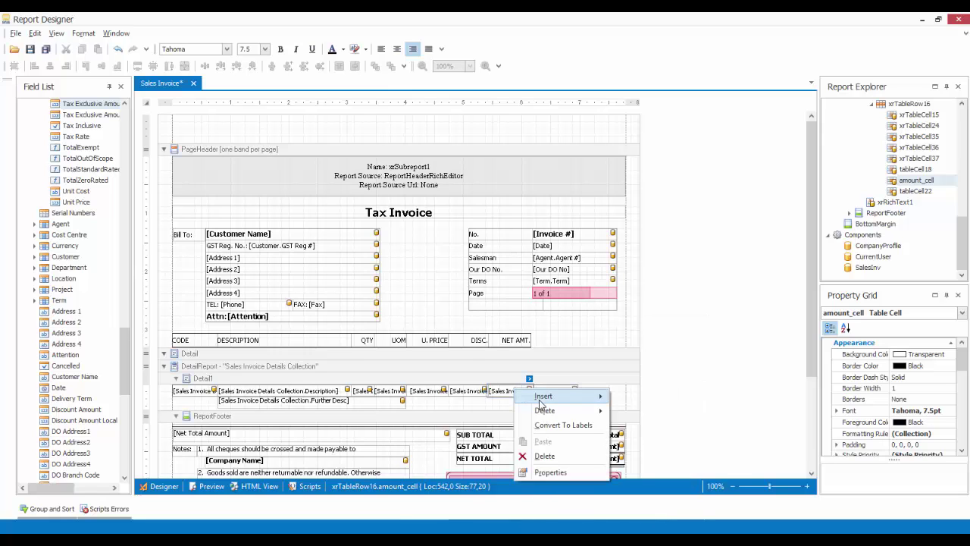
pyautogui.moveTo(543, 413)
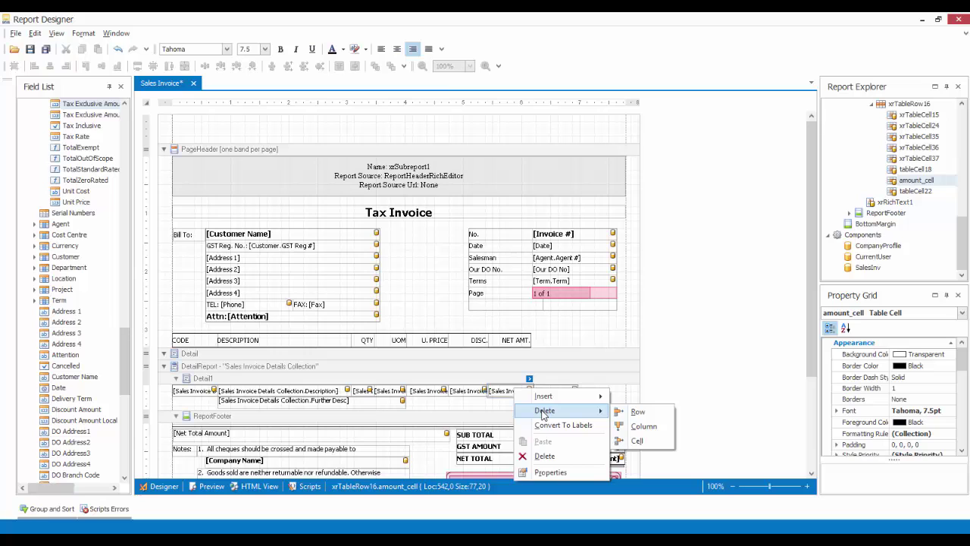
pyautogui.click(643, 426)
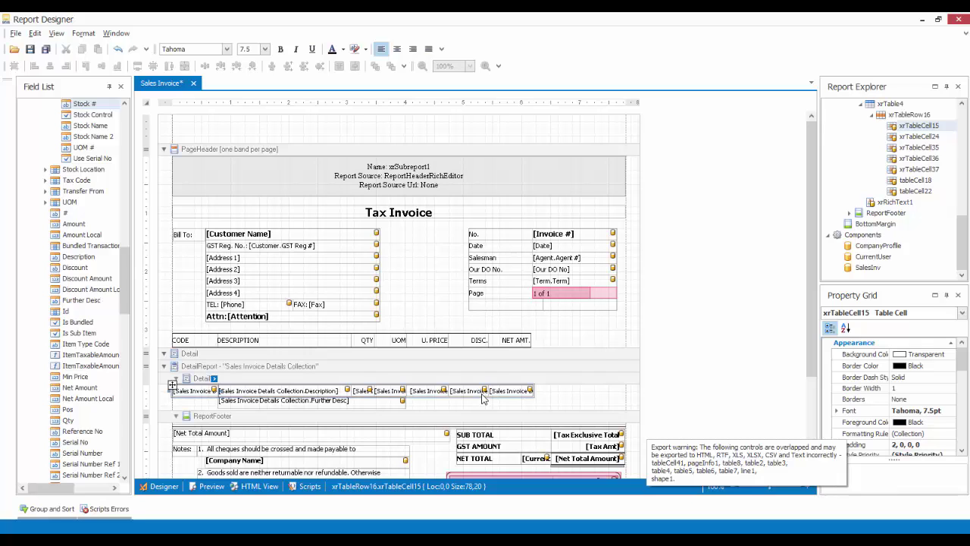
# - Delete the UOM column from the item heading table in the page header
pyautogui.click(395, 331)
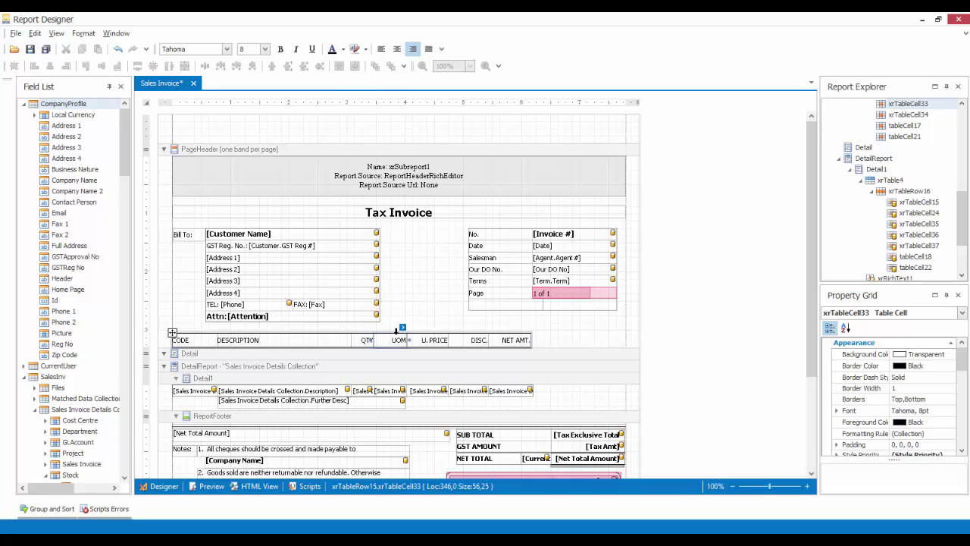
pyautogui.rightClick(397, 342)
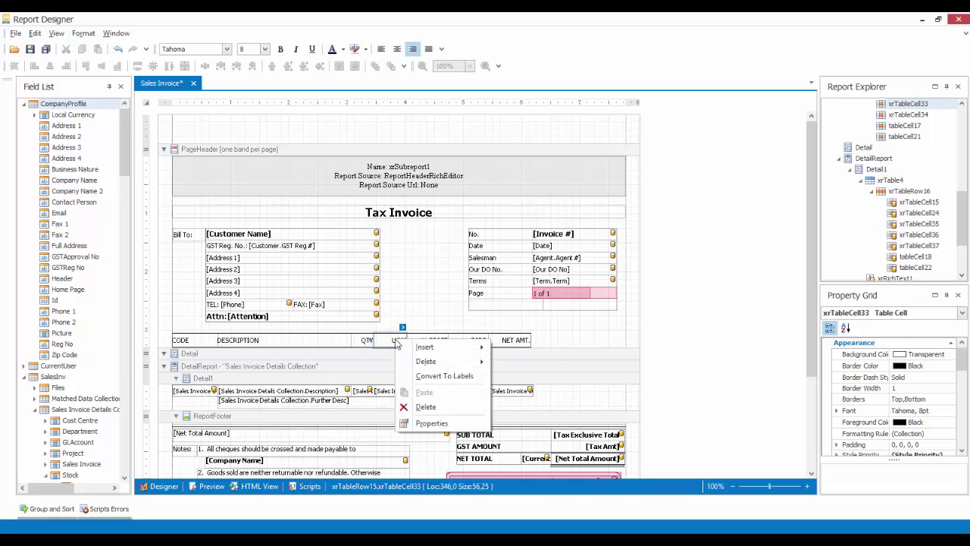
pyautogui.moveTo(426, 362)
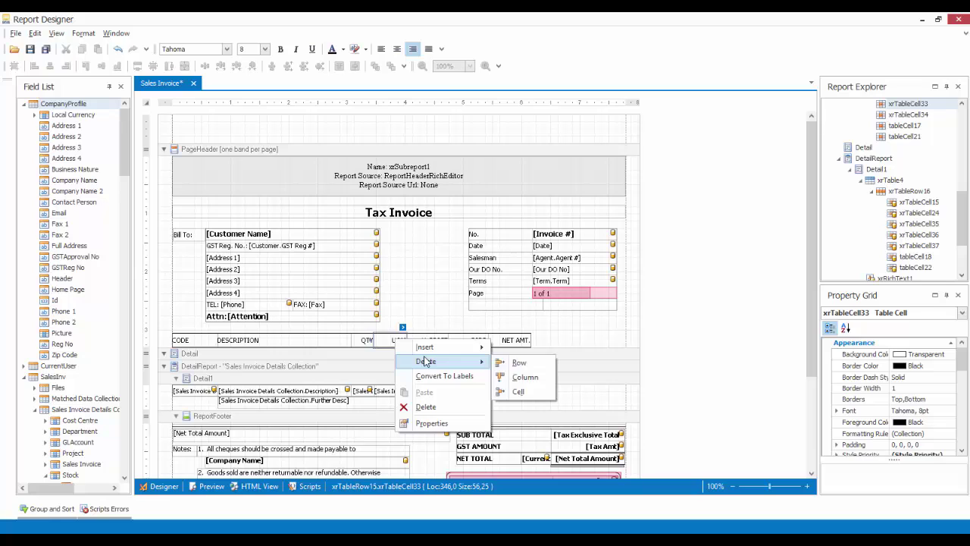
pyautogui.click(523, 376)
# - Delete the UOM Code column from the item table in the Detail1 band
pyautogui.click(396, 391)
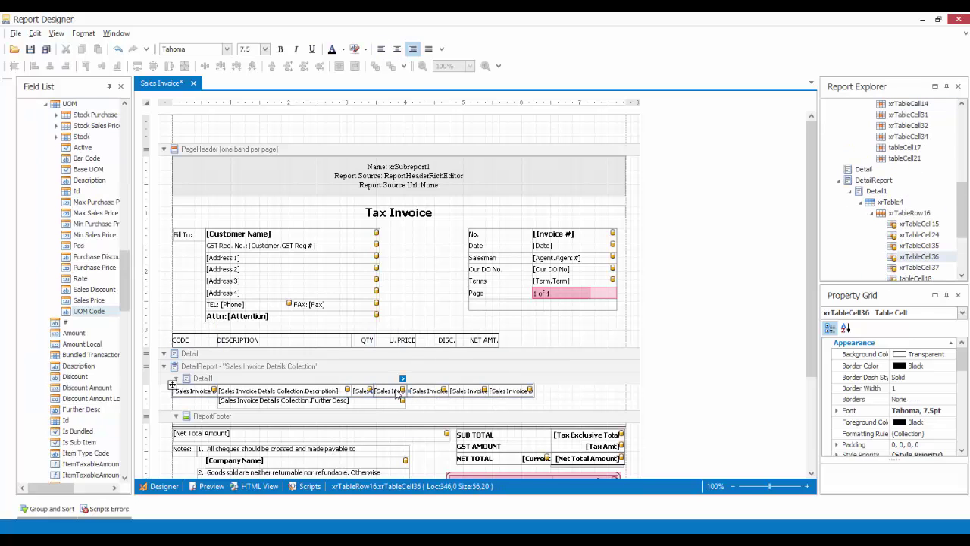
pyautogui.rightClick(396, 391)
pyautogui.moveTo(450, 412)
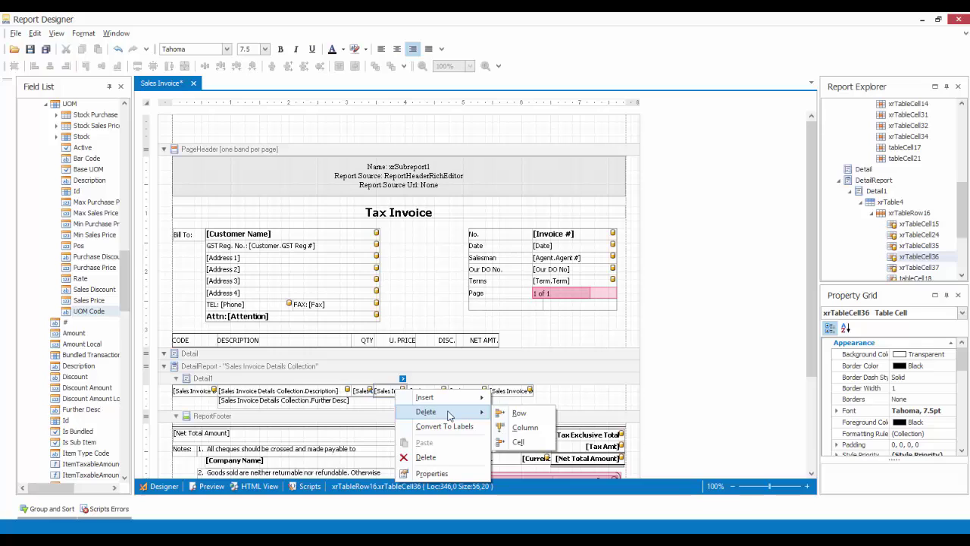
pyautogui.click(525, 427)
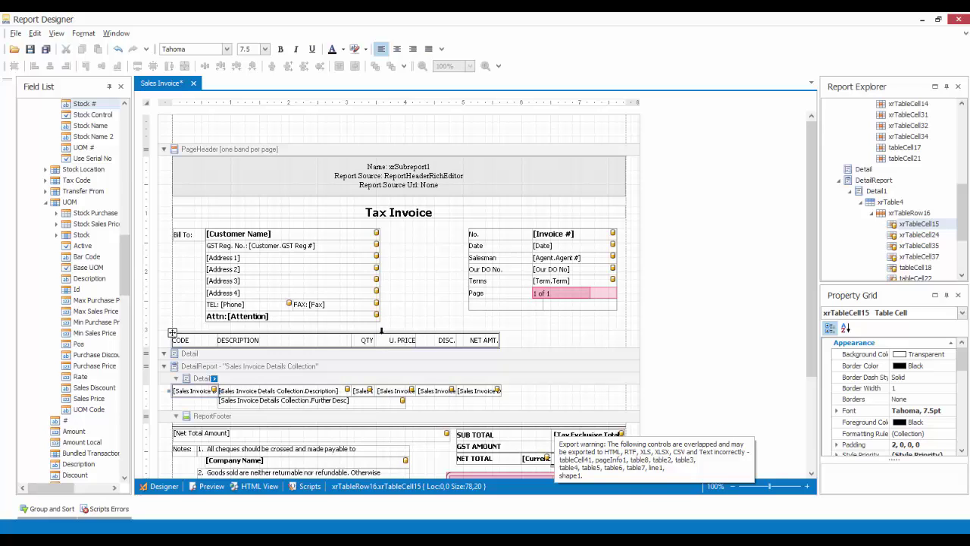
# - Insert a column to the left of U. PRICE in the item heading table and set its text to UOM
pyautogui.click(381, 332)
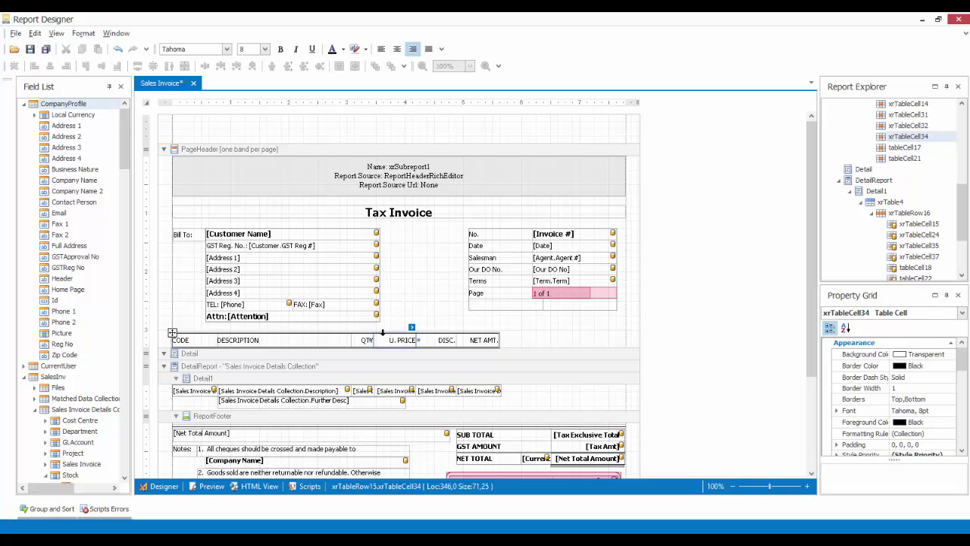
pyautogui.rightClick(383, 336)
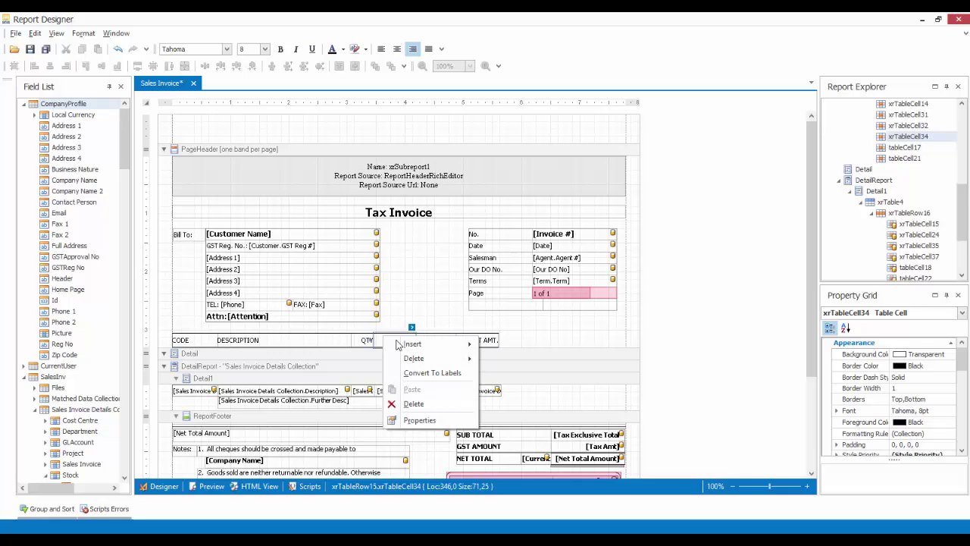
pyautogui.moveTo(405, 345)
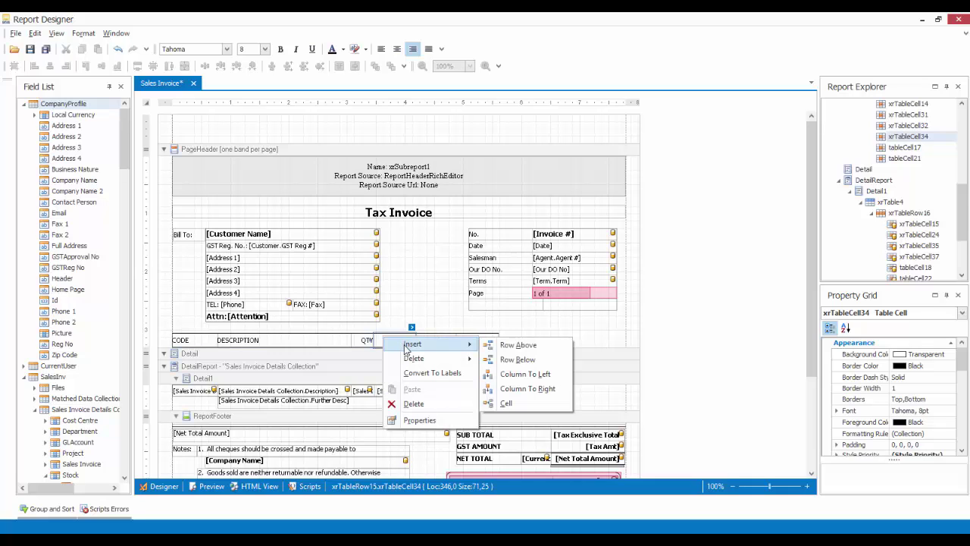
pyautogui.click(522, 374)
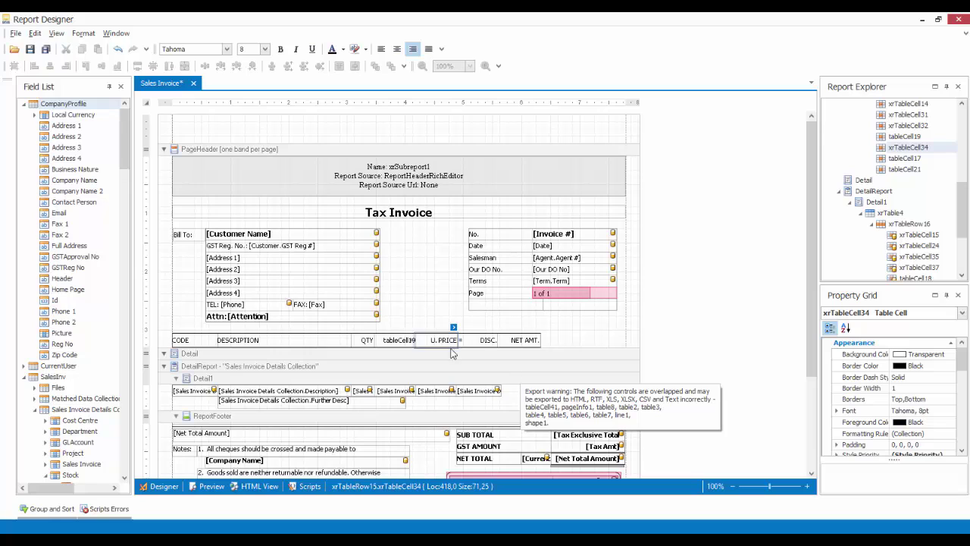
pyautogui.click(399, 342)
pyautogui.click(411, 328)
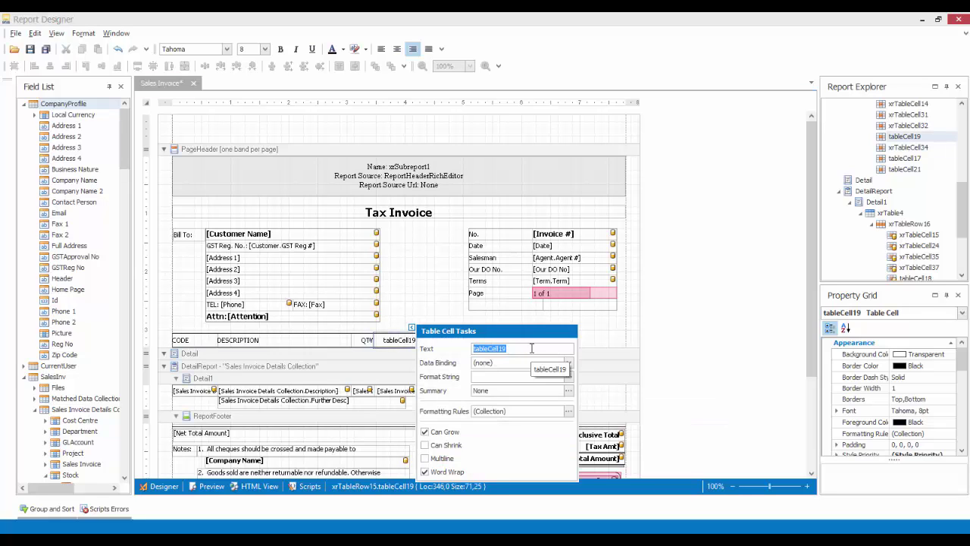
pyautogui.write('UOM')
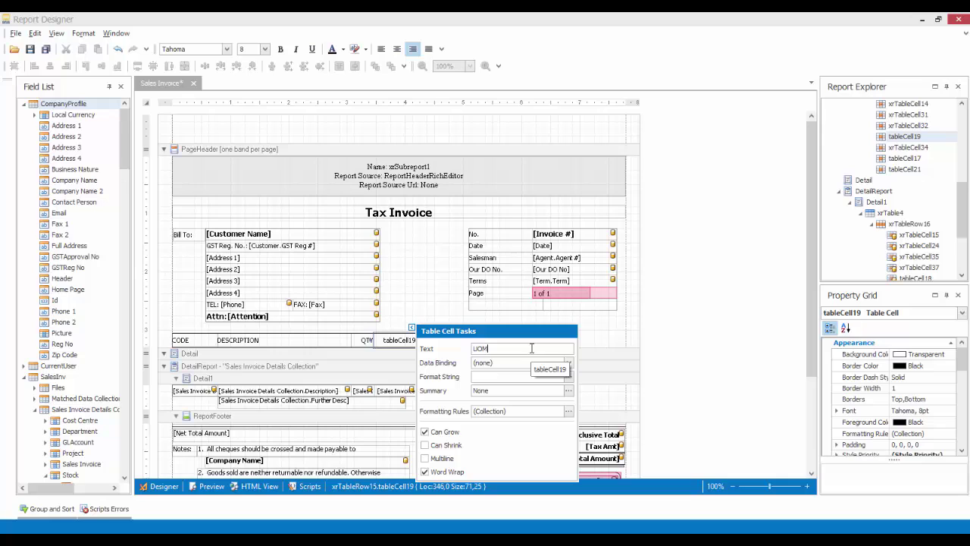
pyautogui.click(404, 318)
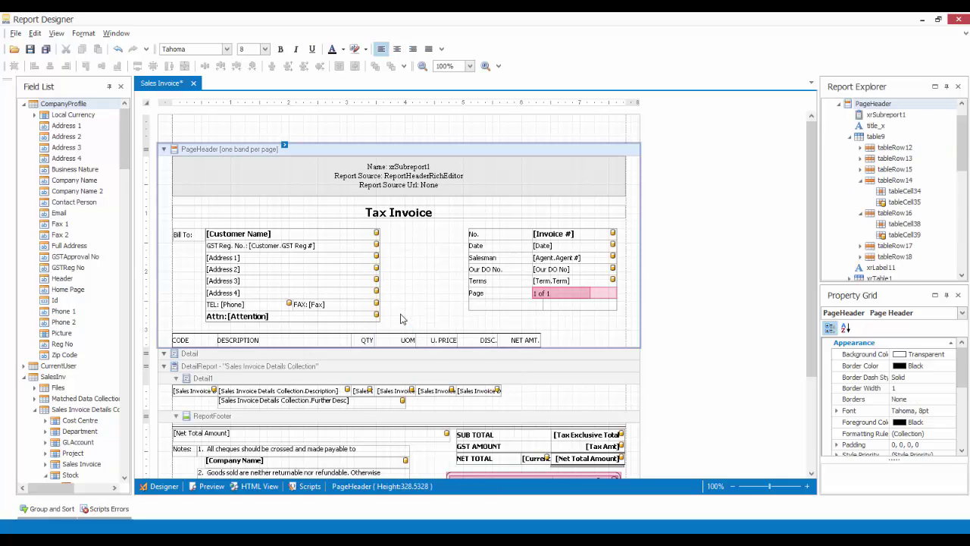
# - Insert a column to the left of the Unit Price cell in the Detail1 item table
pyautogui.click(392, 392)
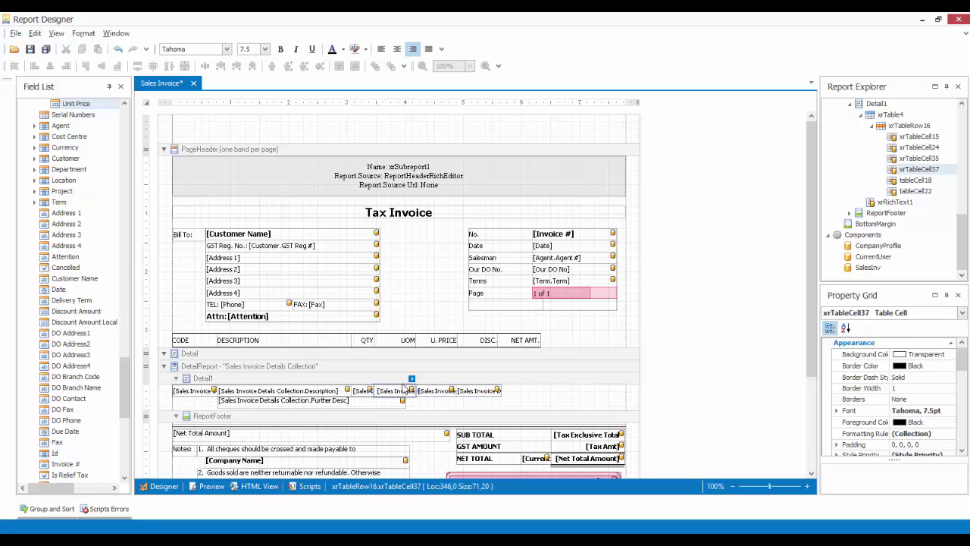
pyautogui.rightClick(395, 392)
pyautogui.moveTo(426, 396)
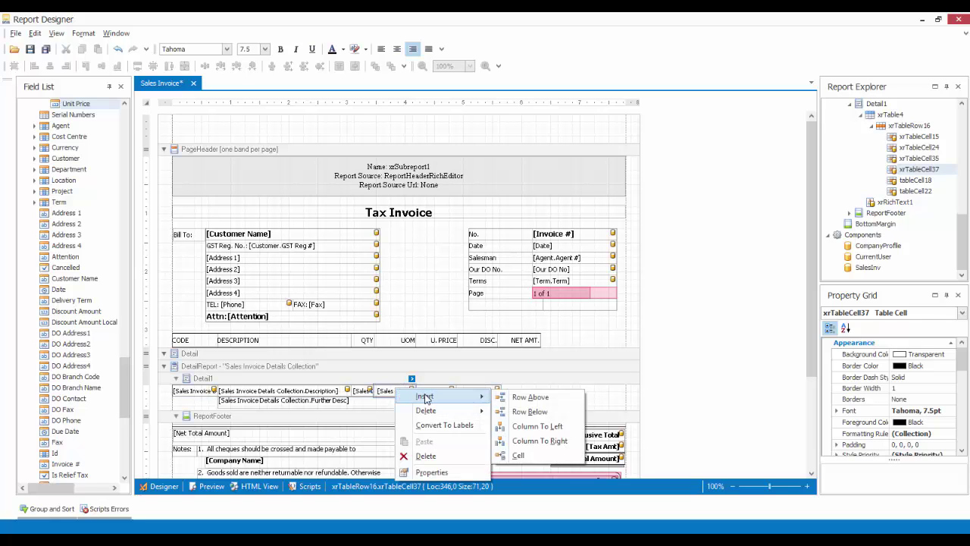
pyautogui.click(534, 426)
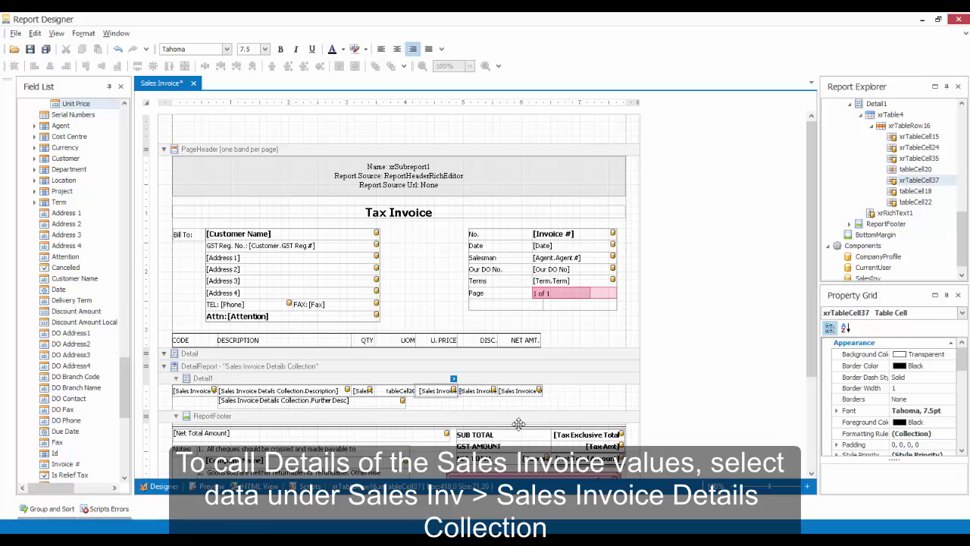
# - Bind the new cell beside Unit Price in Detail1 to the UOM Code field of Sales Invoice Details Collection > UOM under SalesInv
pyautogui.click(399, 391)
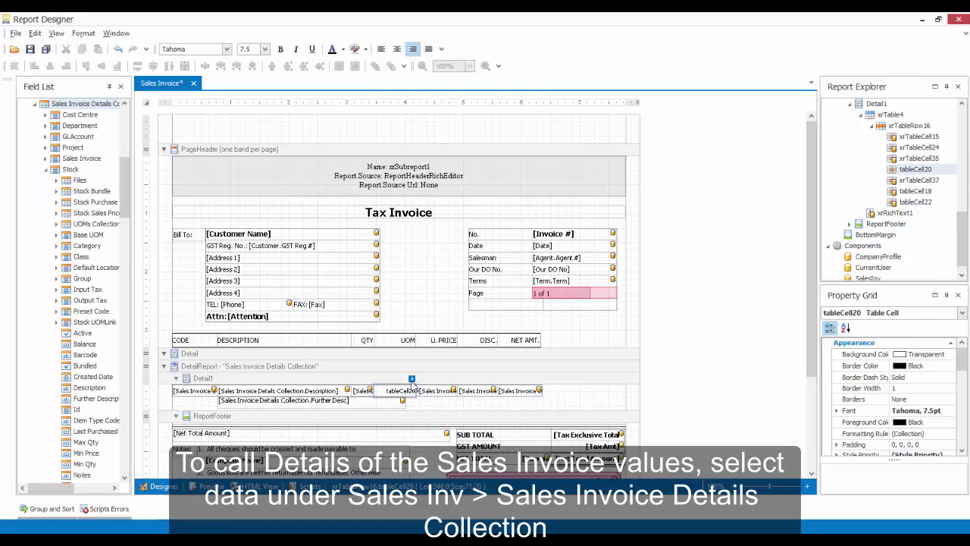
pyautogui.click(411, 379)
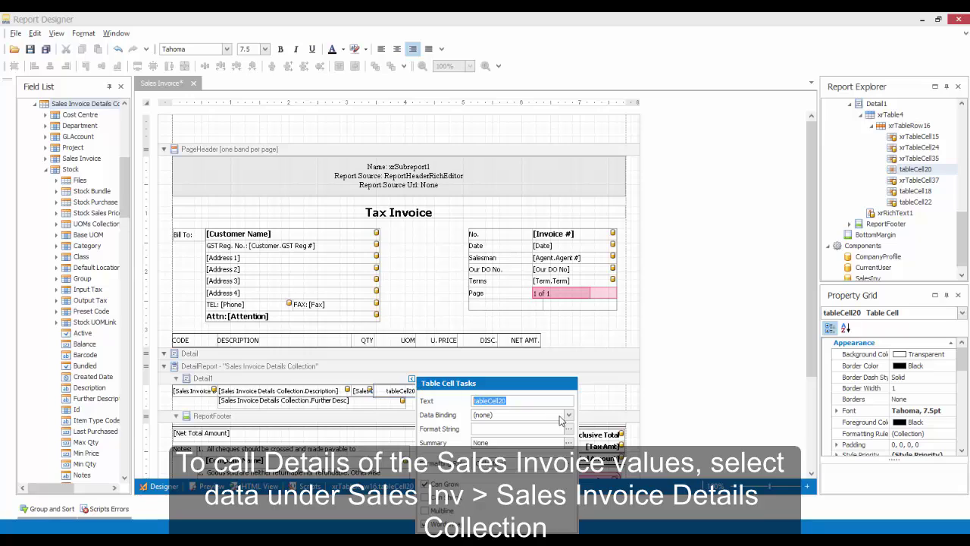
pyautogui.click(569, 415)
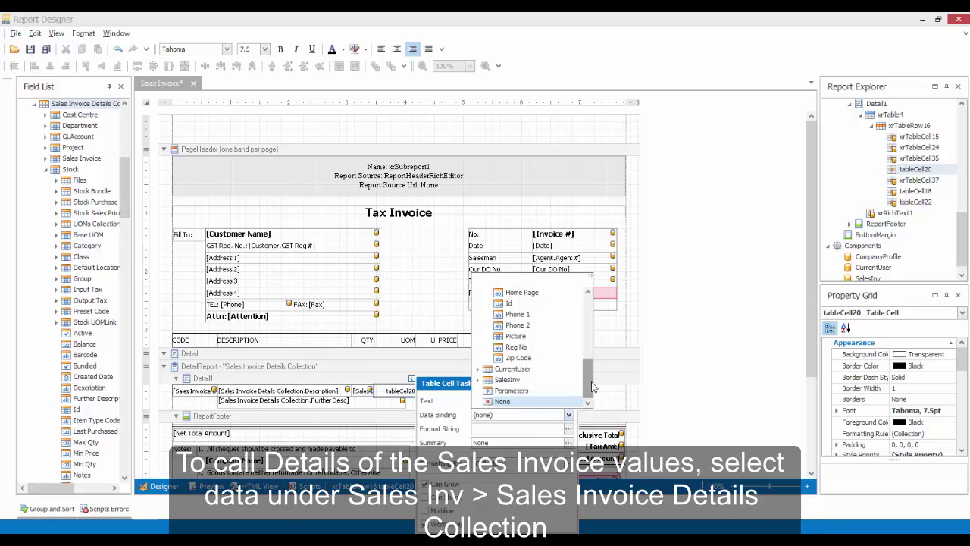
pyautogui.click(477, 380)
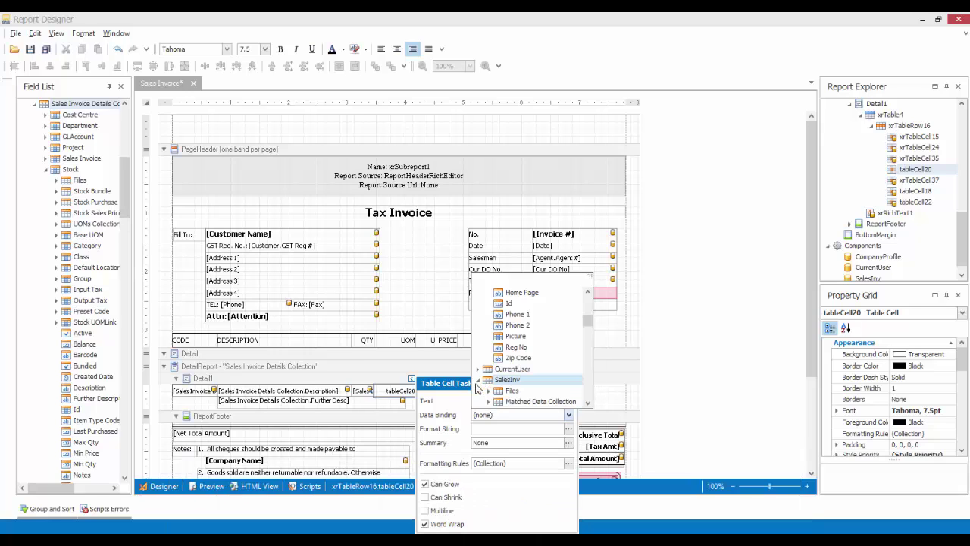
pyautogui.click(587, 403)
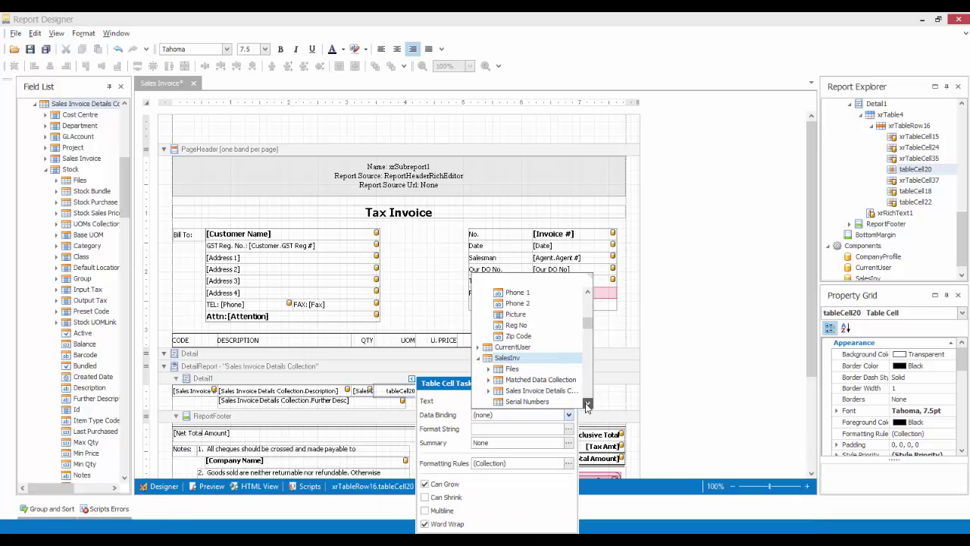
pyautogui.click(588, 403)
pyautogui.click(489, 379)
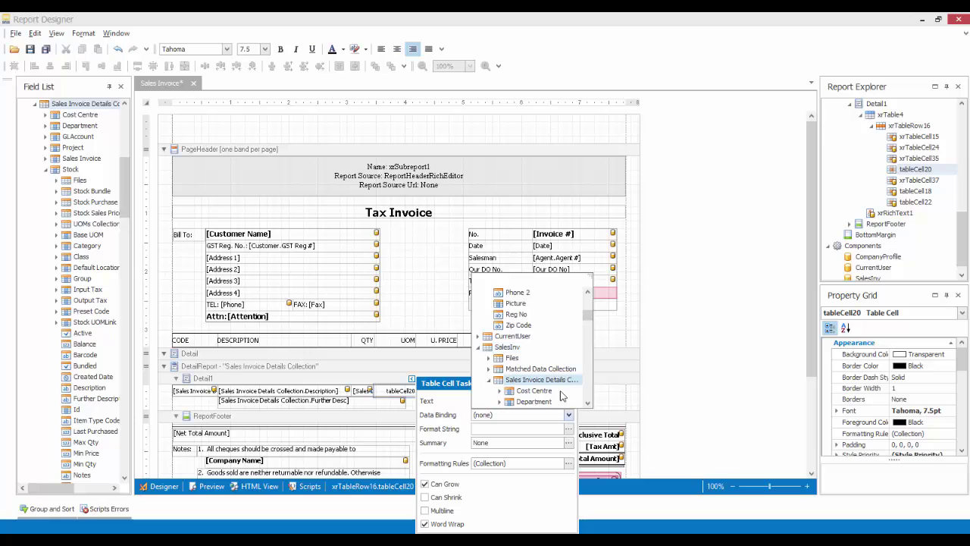
pyautogui.click(588, 403)
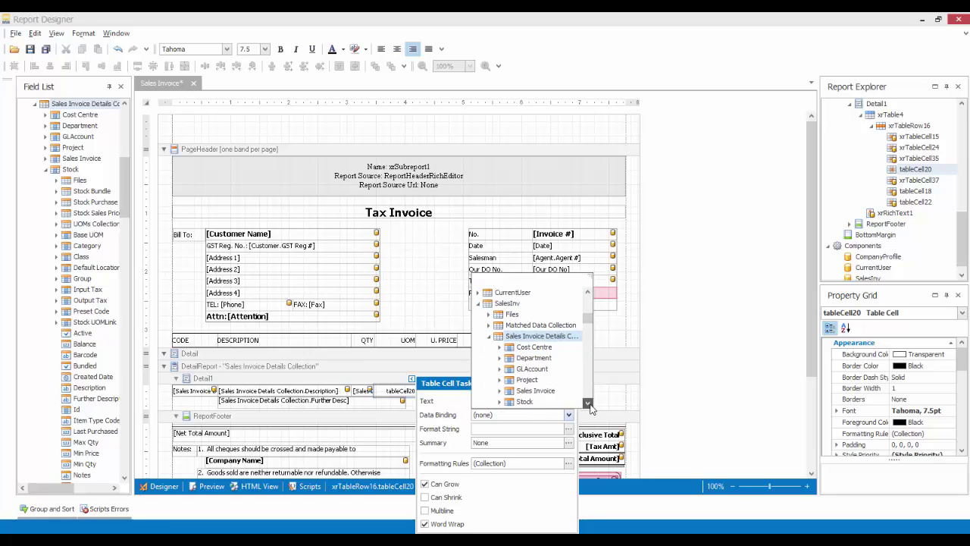
pyautogui.click(588, 404)
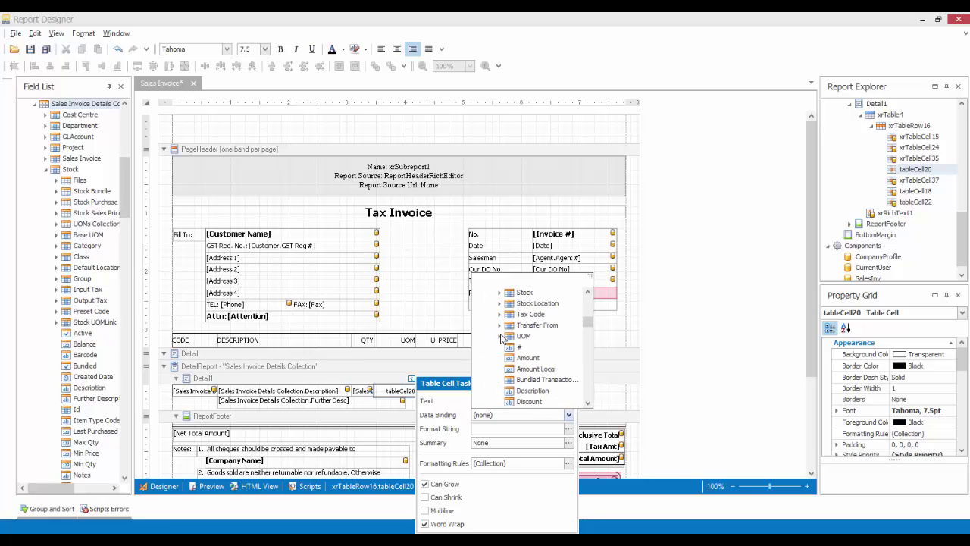
pyautogui.click(500, 335)
pyautogui.click(588, 403)
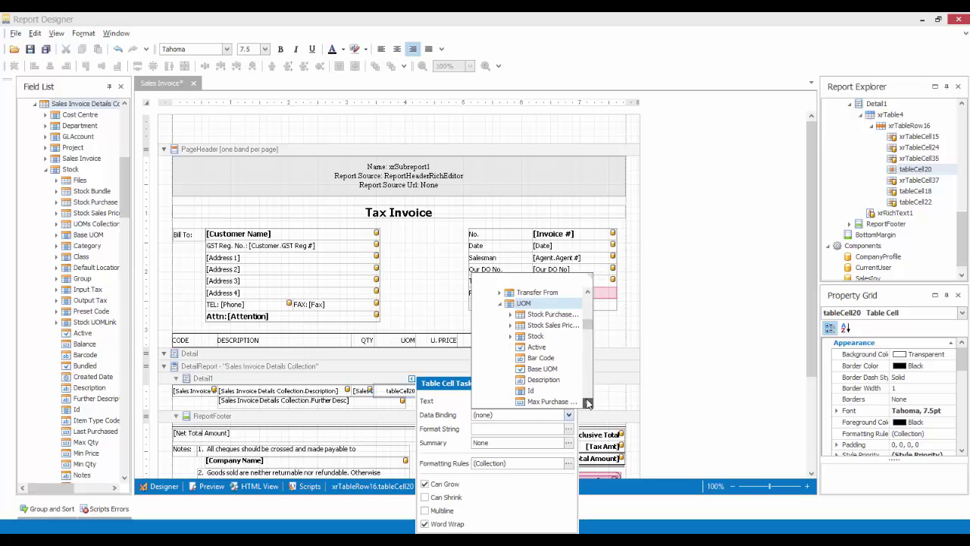
pyautogui.click(588, 403)
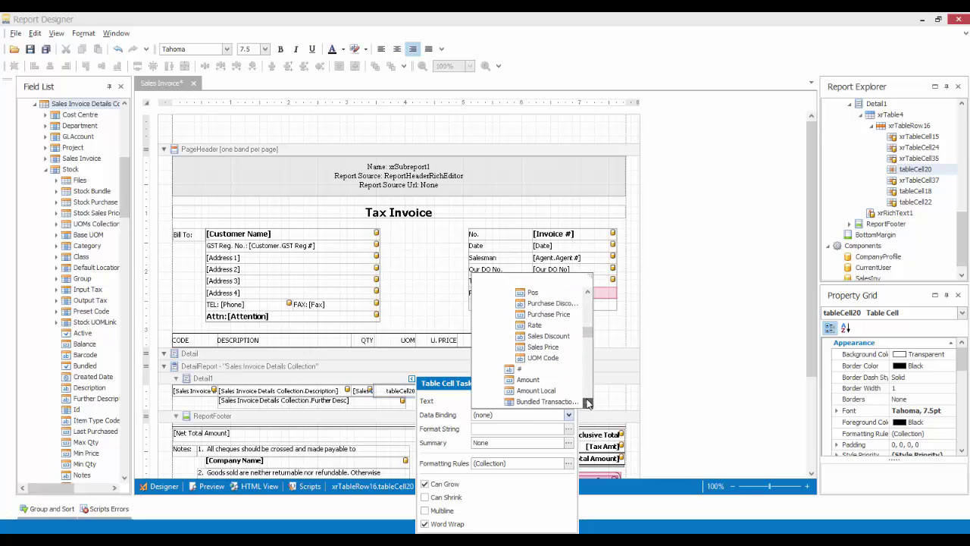
pyautogui.click(549, 348)
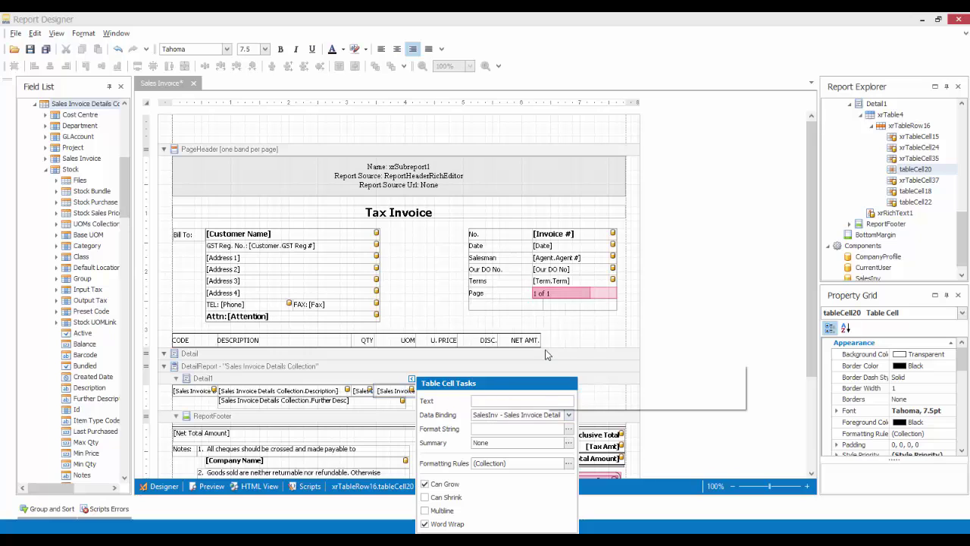
pyautogui.click(595, 355)
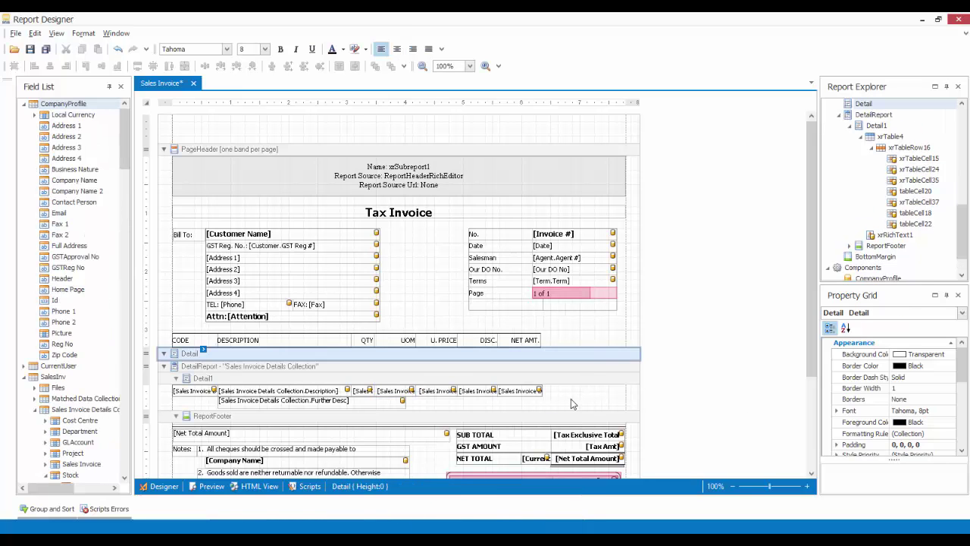
# - Widen the NET AMT. heading cell and the Net Amount cell in Detail1 to about 221 units, reaching the page's right margin
pyautogui.click(539, 340)
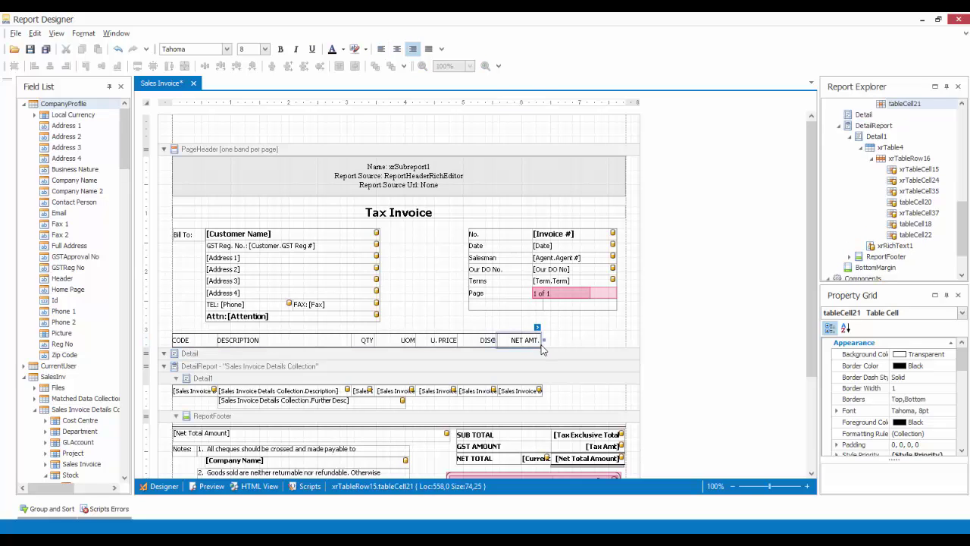
pyautogui.moveTo(543, 340); pyautogui.dragTo(626, 344)
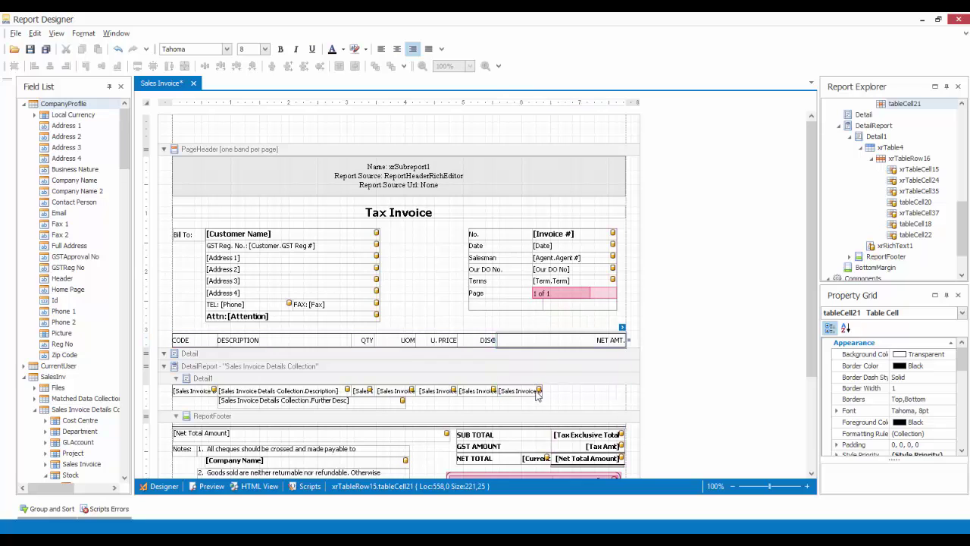
pyautogui.click(542, 391)
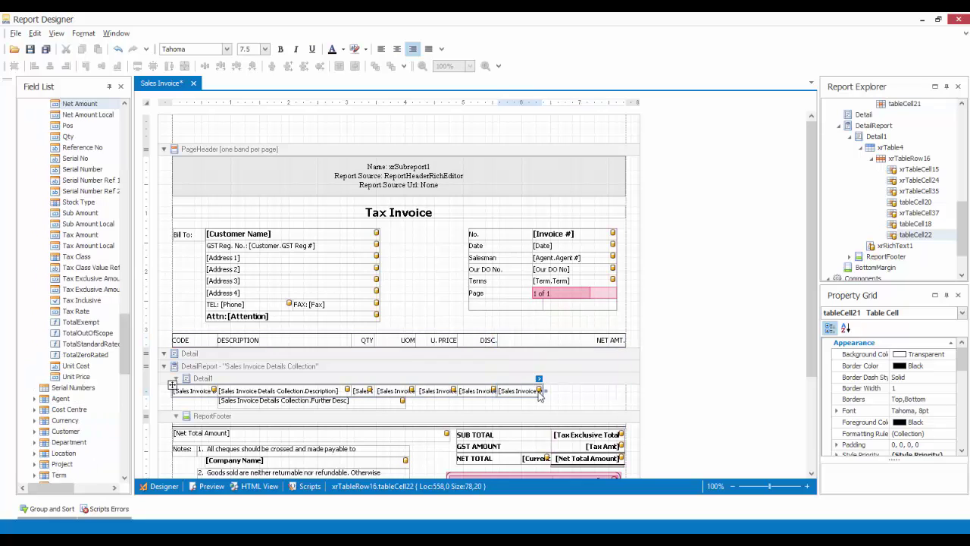
pyautogui.click(539, 391)
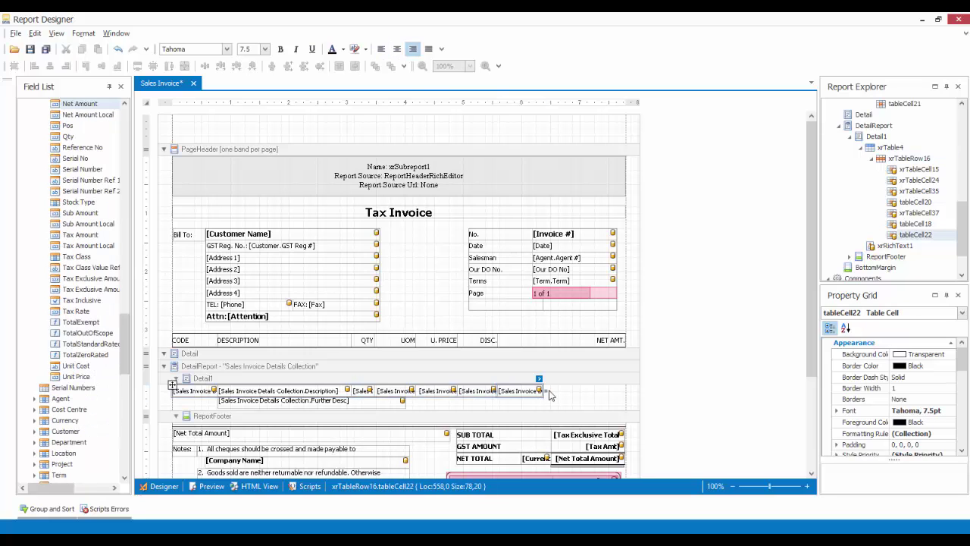
pyautogui.moveTo(542, 390); pyautogui.dragTo(625, 390)
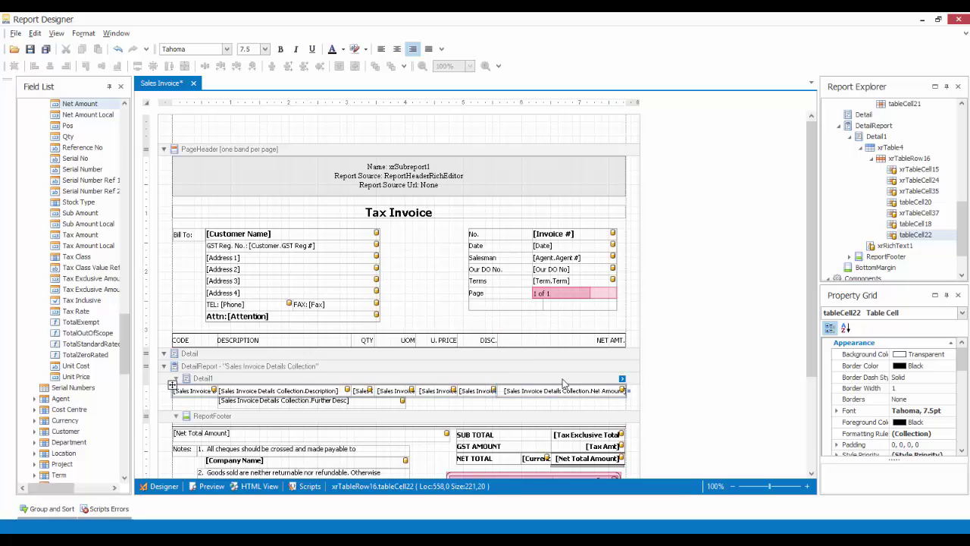
# - Widen the DISC. heading cell to about 199 units and extend the Discount cell in Detail1 to match
pyautogui.click(498, 342)
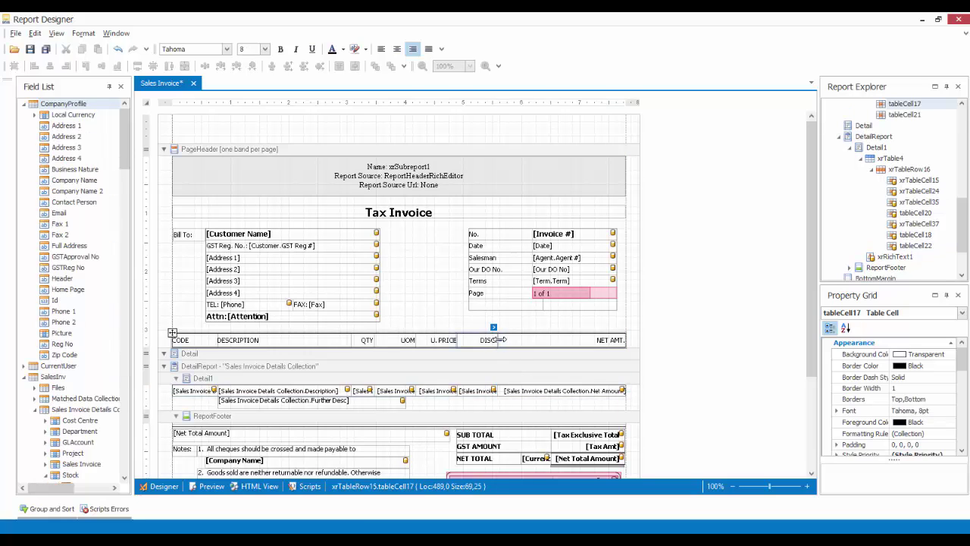
pyautogui.moveTo(500, 340); pyautogui.dragTo(574, 341)
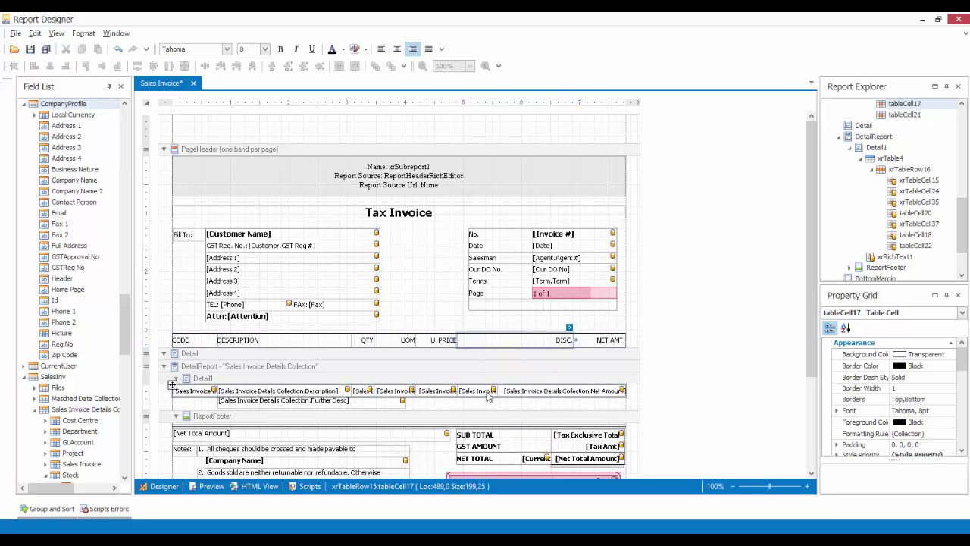
pyautogui.click(489, 395)
pyautogui.moveTo(497, 390); pyautogui.dragTo(573, 388)
# - Widen the U. PRICE heading cell and the Unit Price cell in Detail1 to about 169 units
pyautogui.click(459, 342)
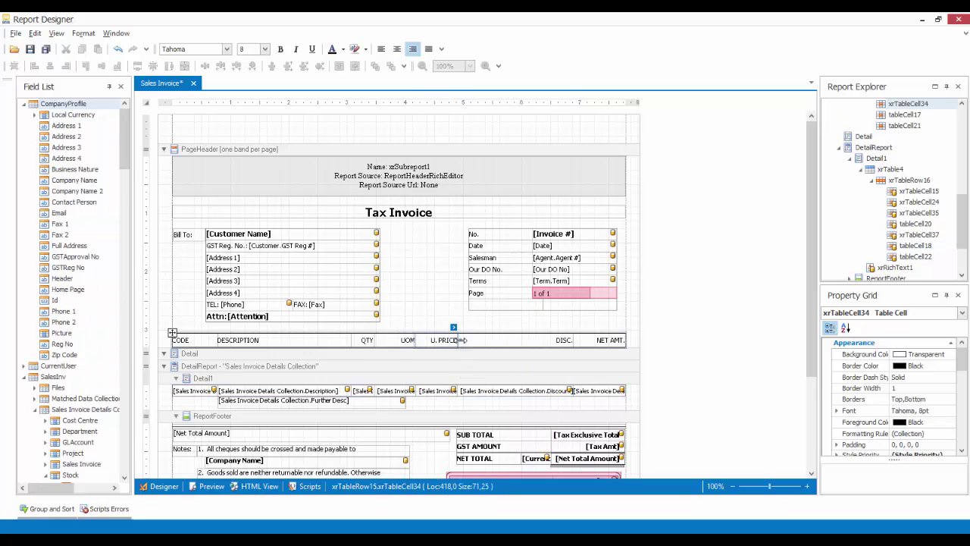
pyautogui.moveTo(459, 340); pyautogui.dragTo(518, 340)
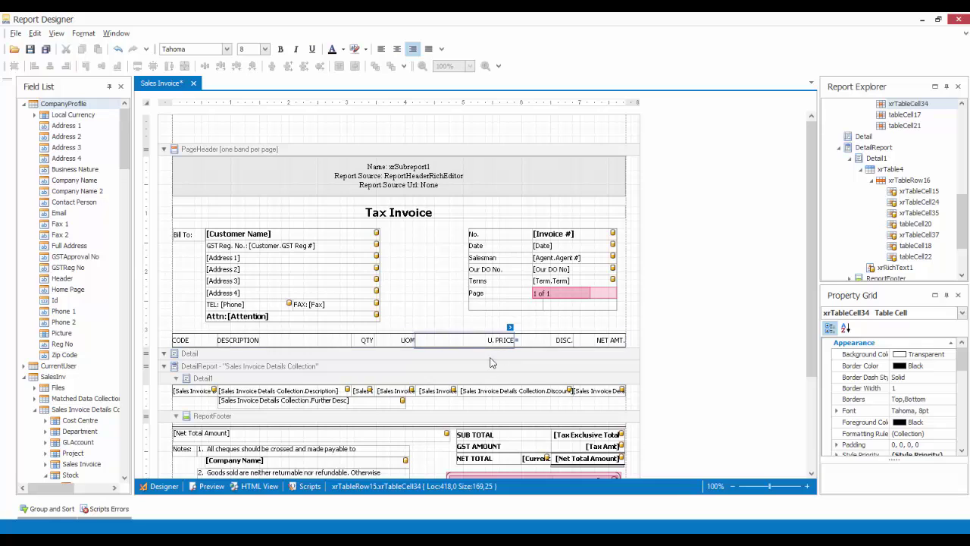
pyautogui.click(444, 393)
pyautogui.moveTo(459, 390); pyautogui.dragTo(514, 390)
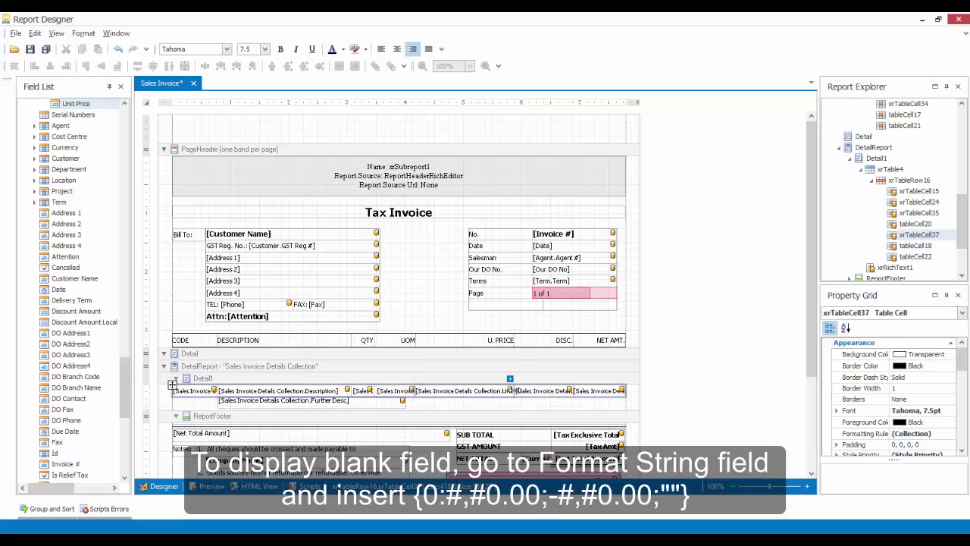
# - Set the Unit Price cell's format string in Detail1 to {0:#,#0.00;-#0.00;""} for blank zero values
pyautogui.click(510, 378)
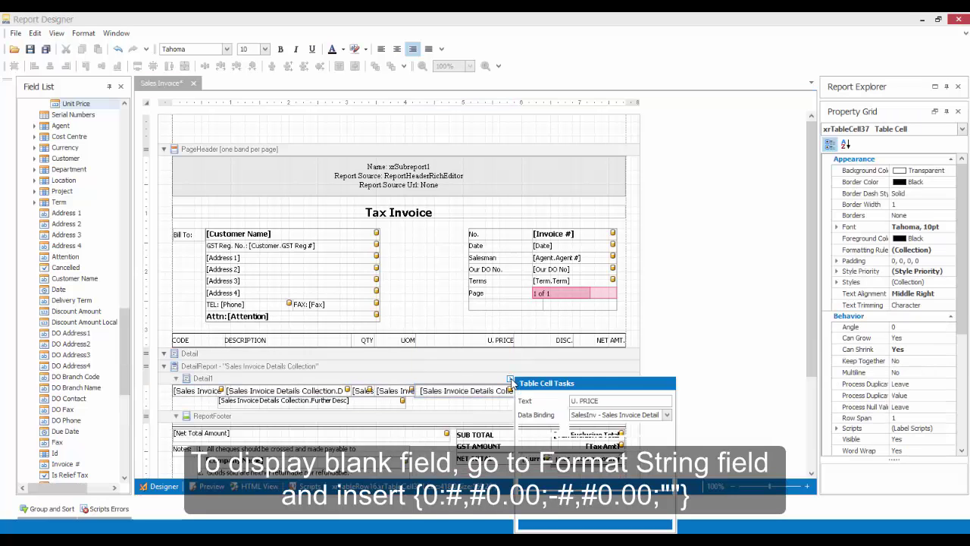
pyautogui.write('-#0.00;""}')
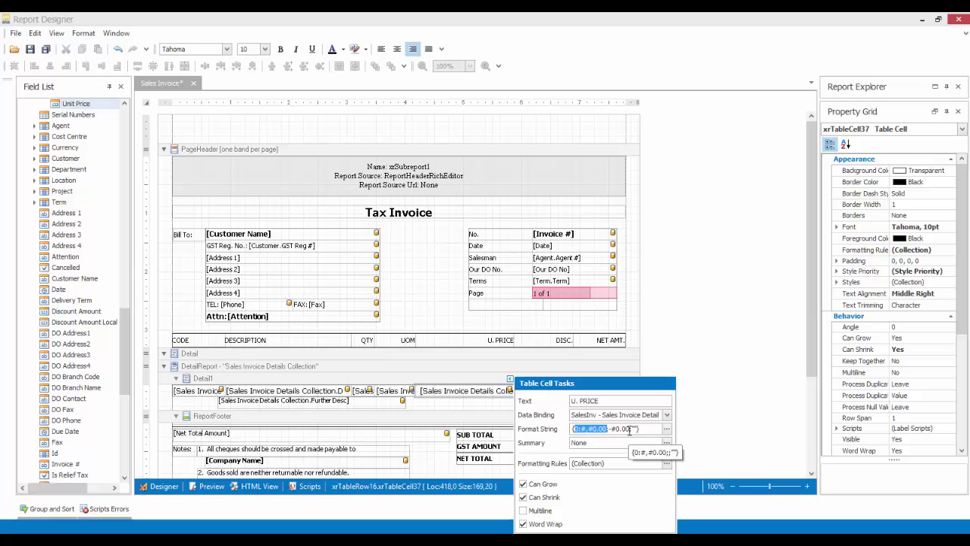
pyautogui.moveTo(629, 431); pyautogui.dragTo(616, 429)
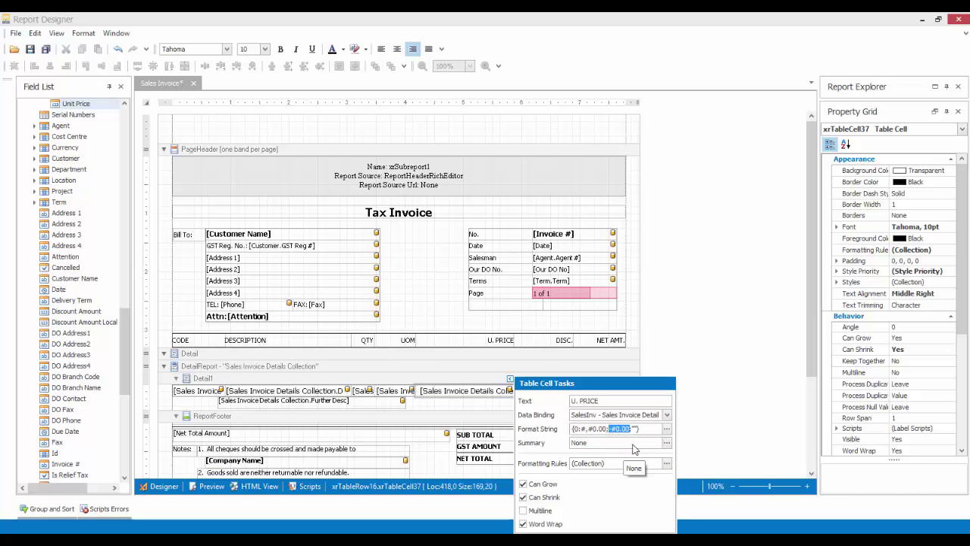
pyautogui.click(634, 429)
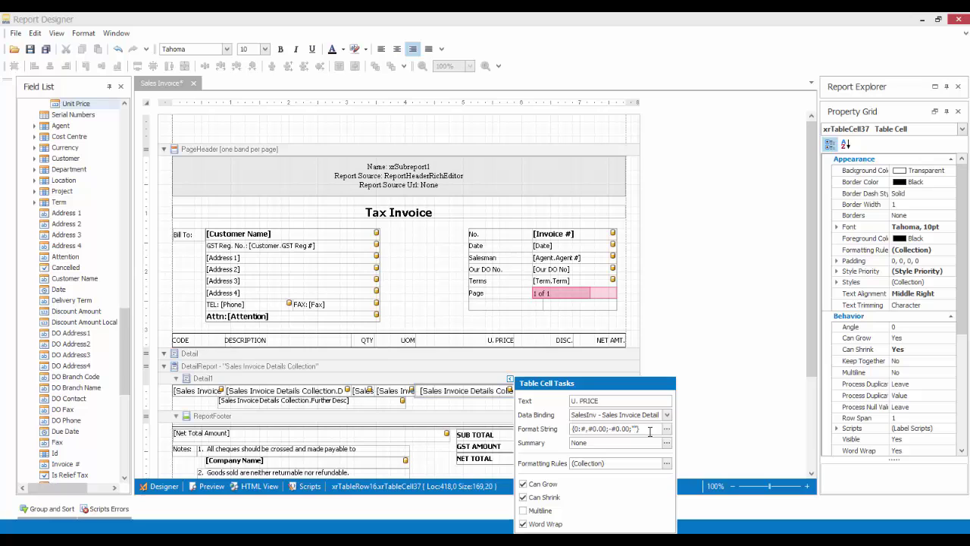
pyautogui.click(619, 375)
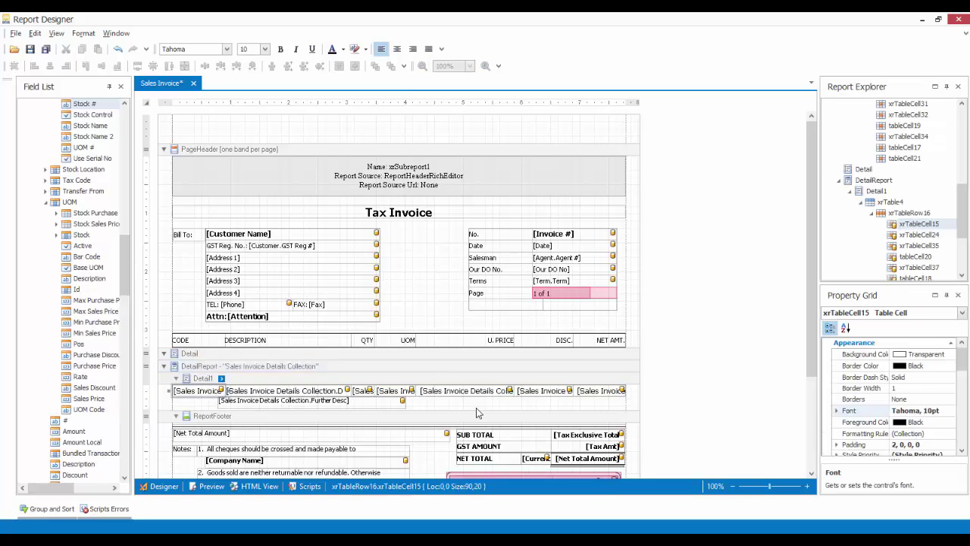
# - Delete the whole shaded tax summary block in the report footer, from CURRENCY RATE down to its NET TOTAL row
pyautogui.scroll(-3, 413, 398)
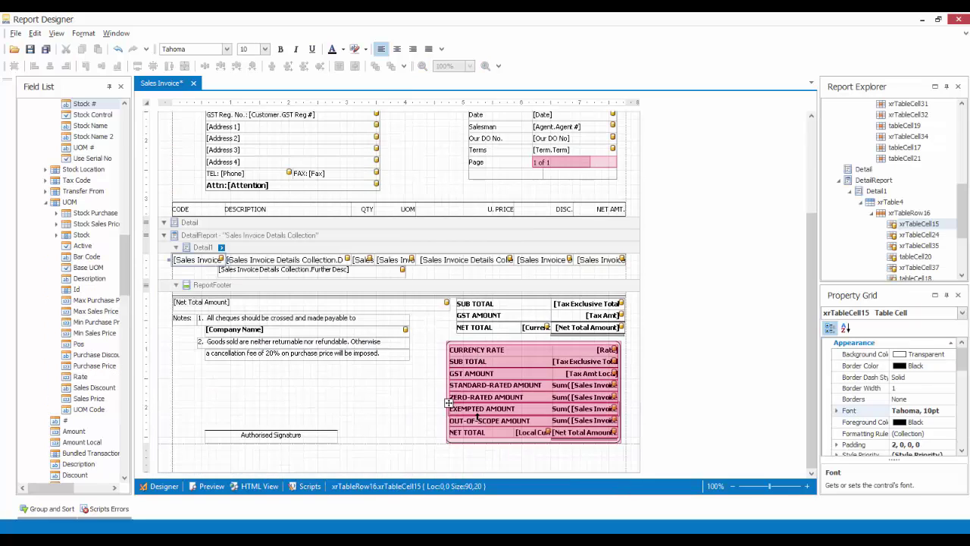
pyautogui.click(376, 387)
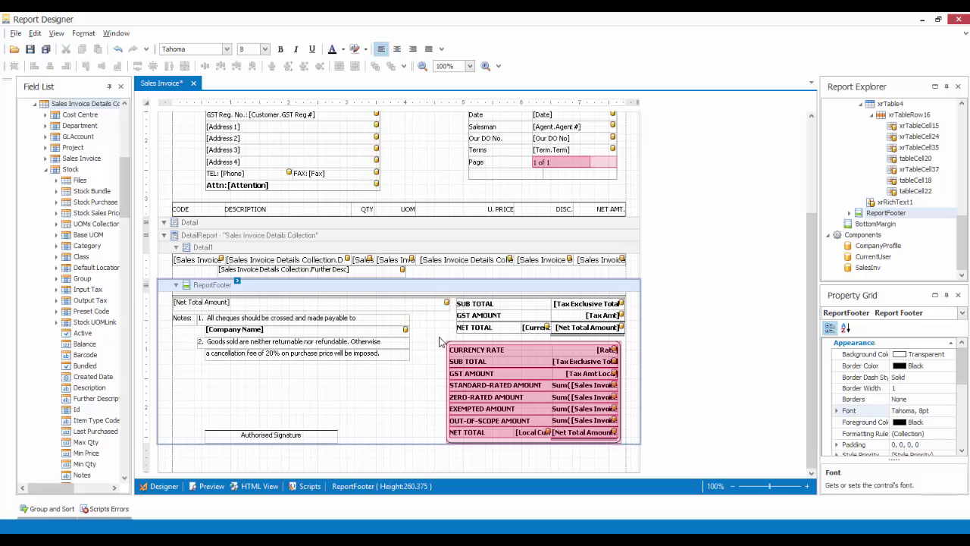
pyautogui.moveTo(439, 338); pyautogui.dragTo(625, 449)
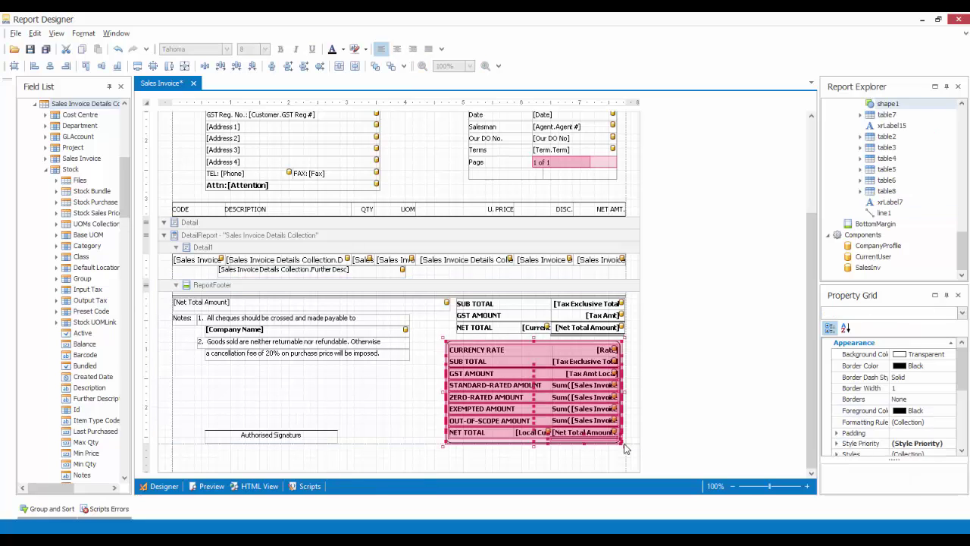
pyautogui.rightClick(545, 394)
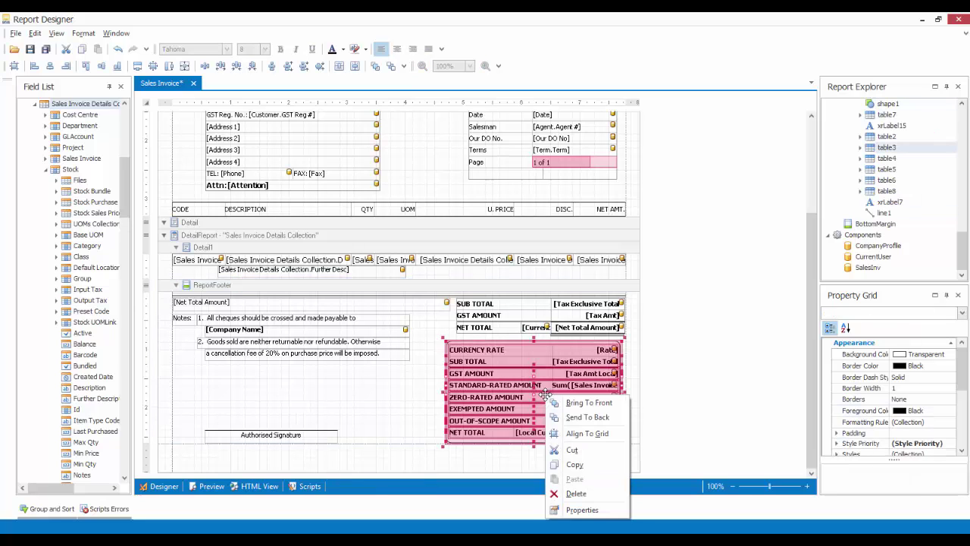
pyautogui.click(572, 493)
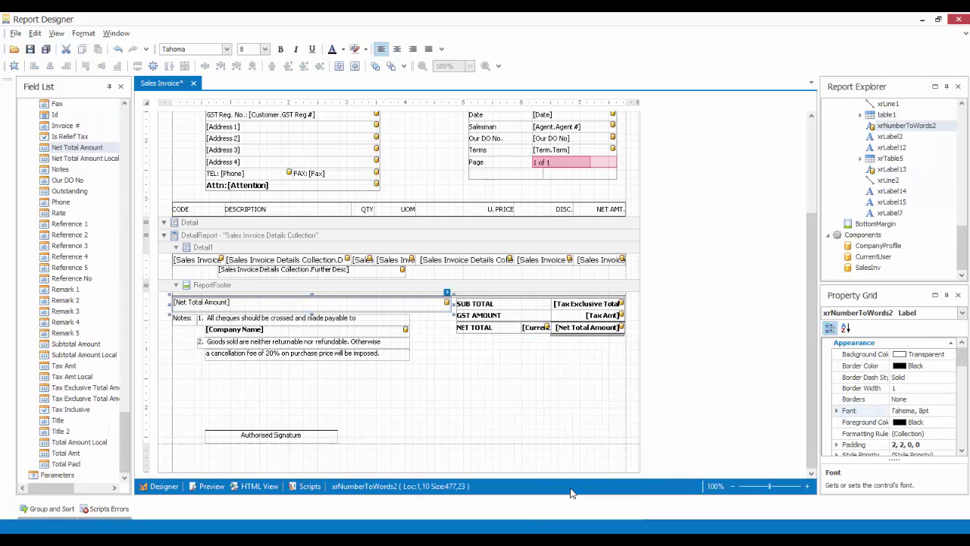
pyautogui.click(431, 373)
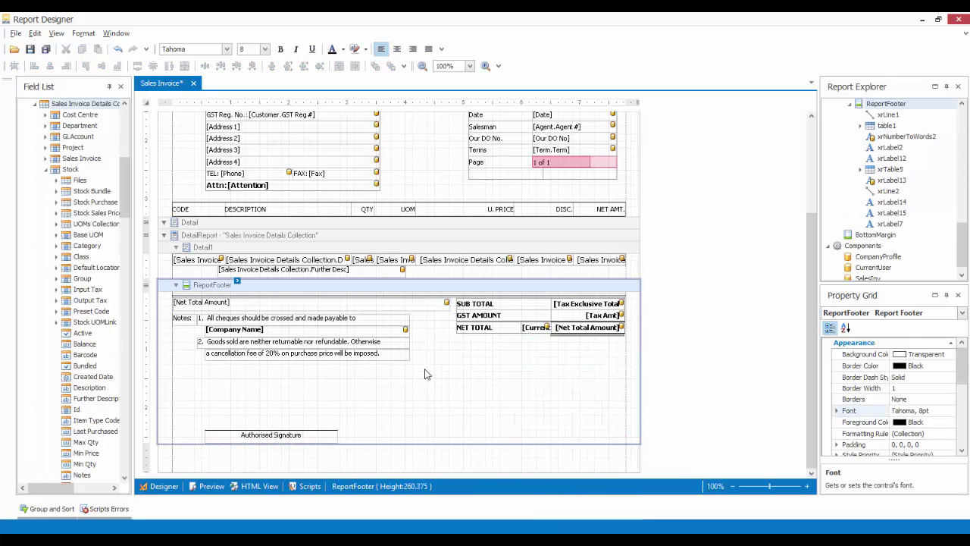
# - Delete the second line of note 2 in the report footer, the cancellation fee label
pyautogui.click(375, 353)
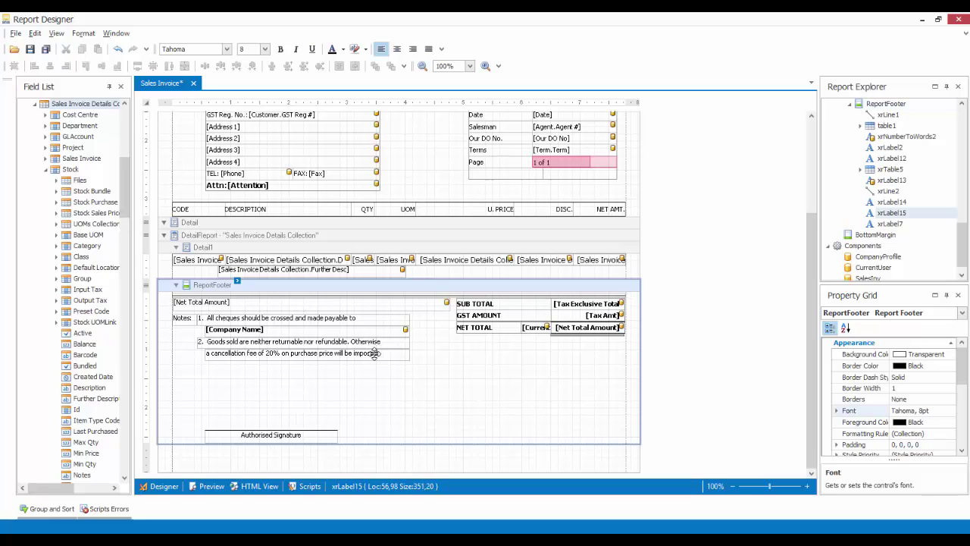
pyautogui.rightClick(397, 354)
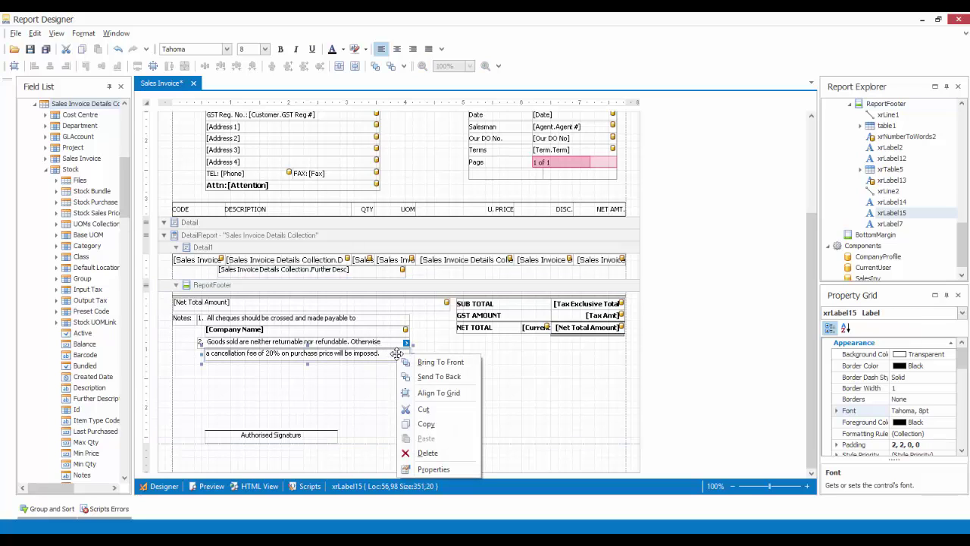
pyautogui.click(423, 453)
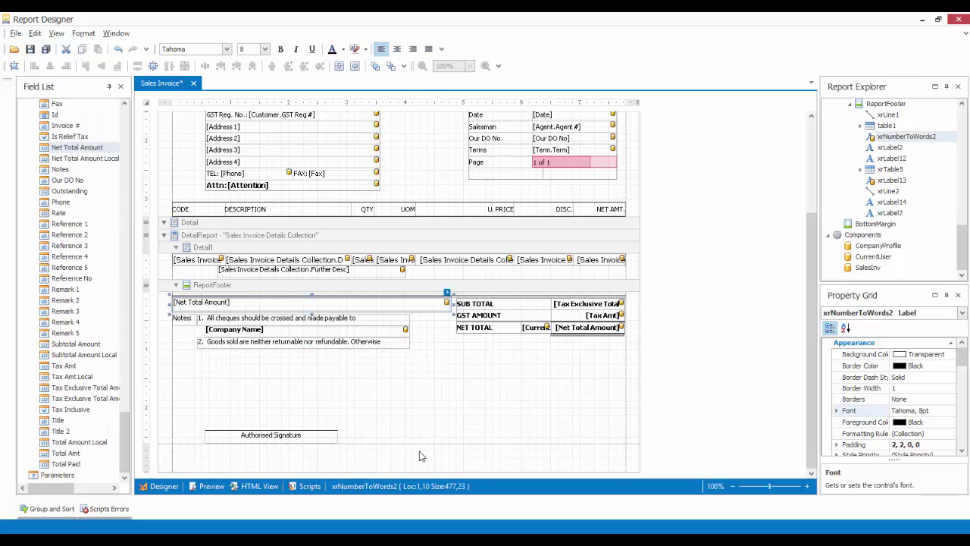
# - Shorten the note 2 label in the report footer to end at "refundable.", dropping the word "Otherwise"
pyautogui.click(382, 342)
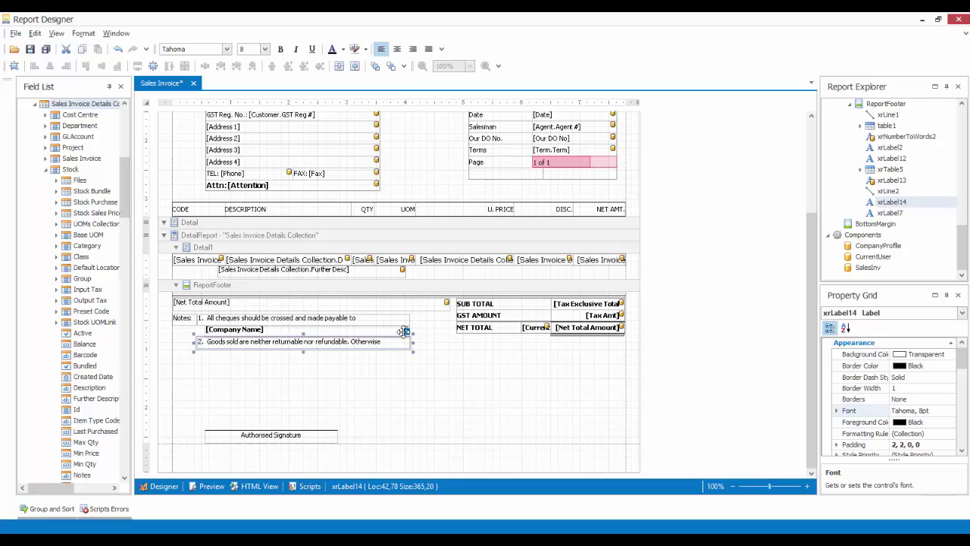
pyautogui.click(406, 332)
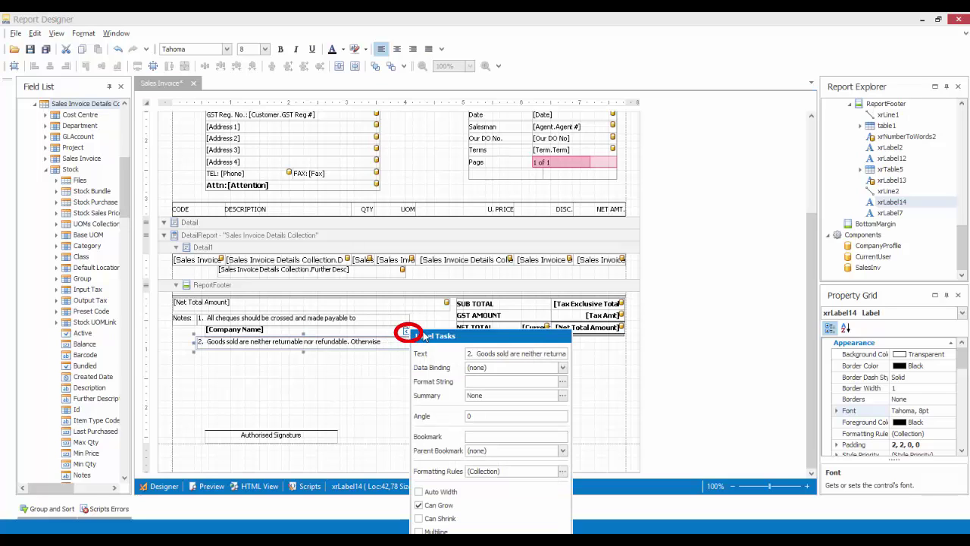
pyautogui.click(493, 356)
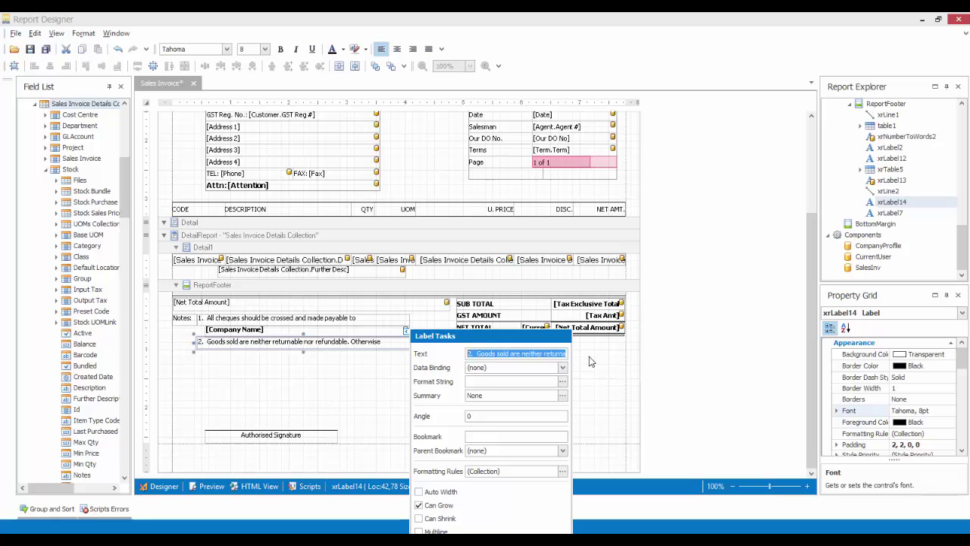
pyautogui.moveTo(565, 354)
pyautogui.mouseDown()
pyautogui.moveTo(575, 352)
pyautogui.moveTo(540, 353)
pyautogui.moveTo(567, 353)
pyautogui.mouseUp()
pyautogui.press('BackSpace')
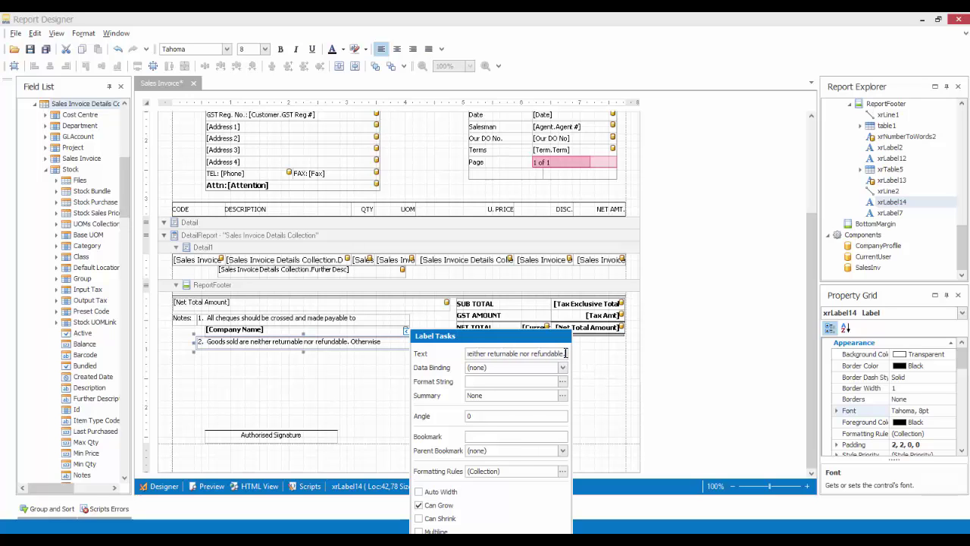
pyautogui.click(598, 372)
# - Set the font size of the stock code and Description cells in Detail1 to 10 pt
pyautogui.scroll(3, 595, 372)
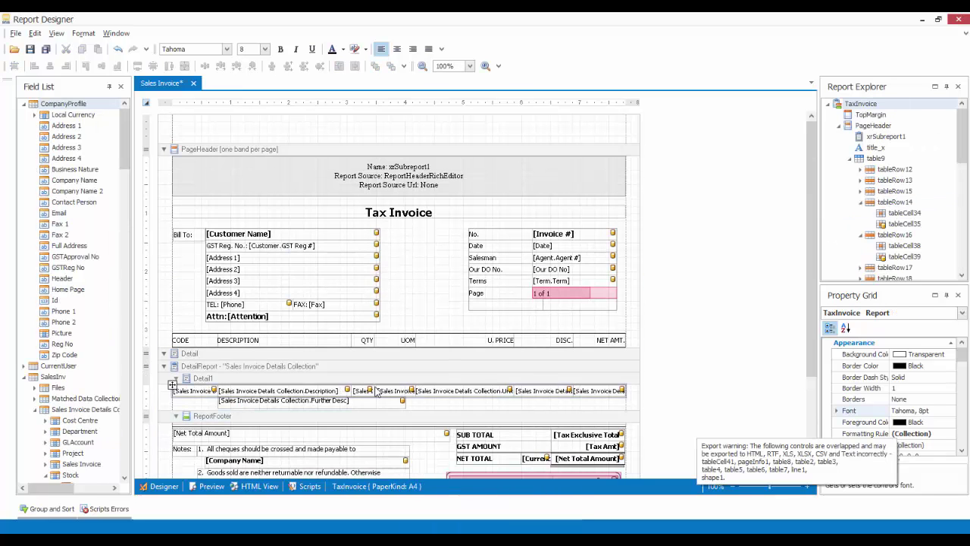
pyautogui.click(208, 392)
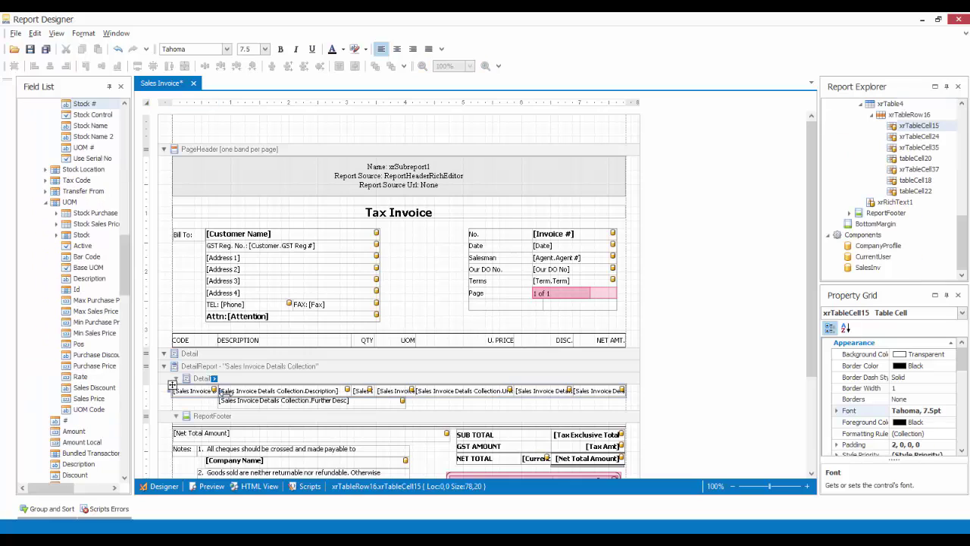
pyautogui.click(923, 411)
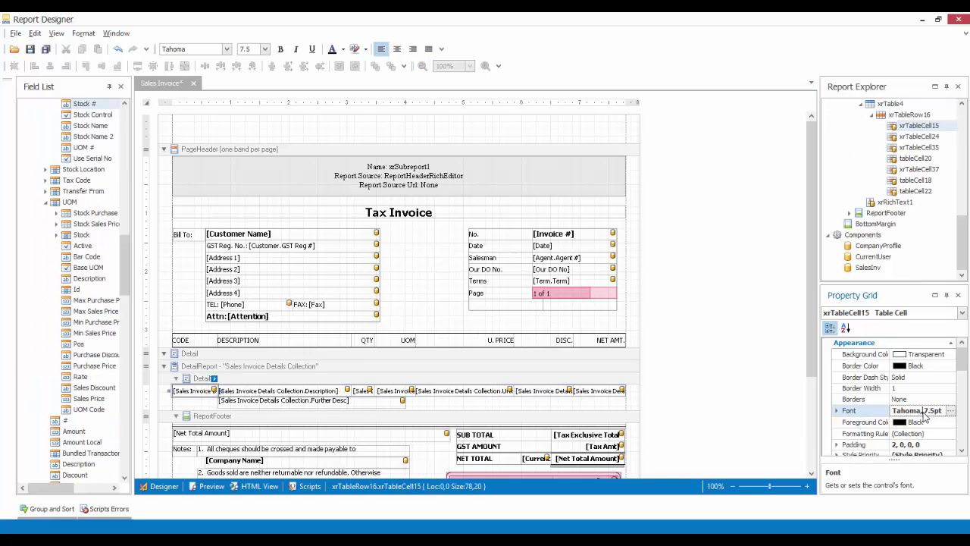
pyautogui.moveTo(925, 410); pyautogui.dragTo(936, 410)
pyautogui.write('10')
pyautogui.press('Return')
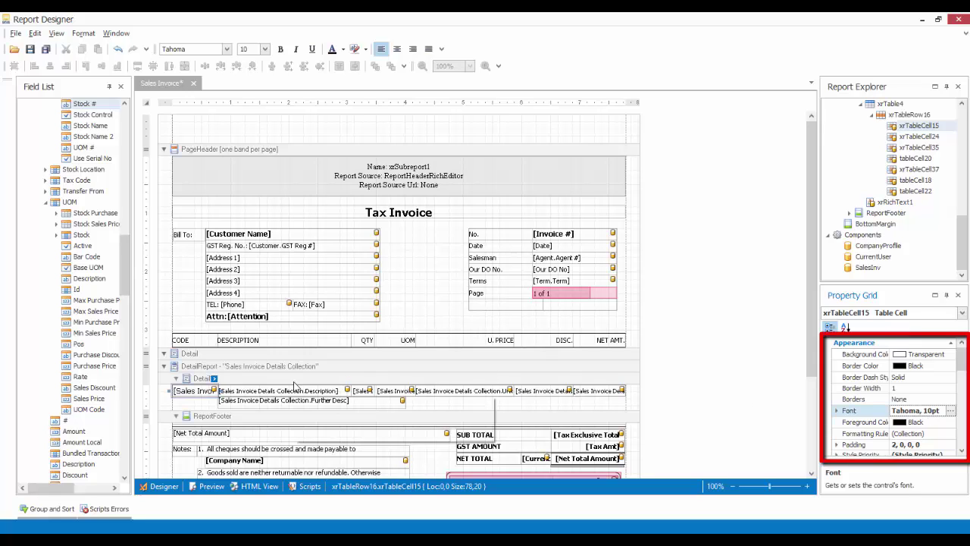
pyautogui.click(409, 392)
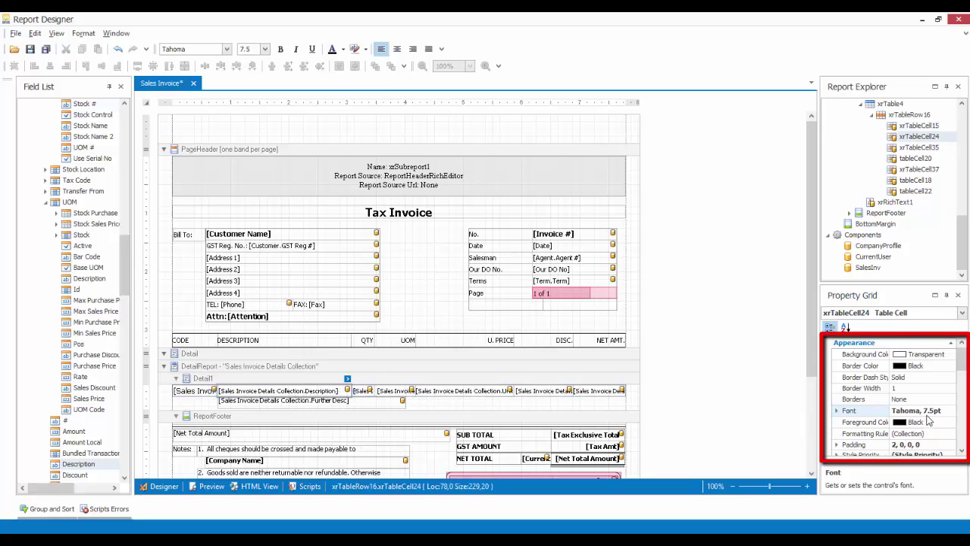
pyautogui.click(925, 410)
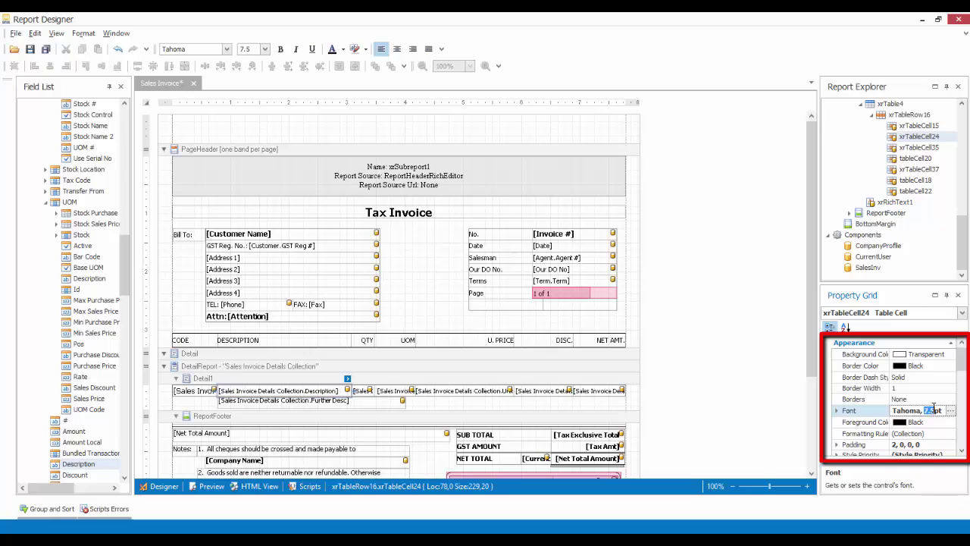
pyautogui.write('10')
pyautogui.press('Return')
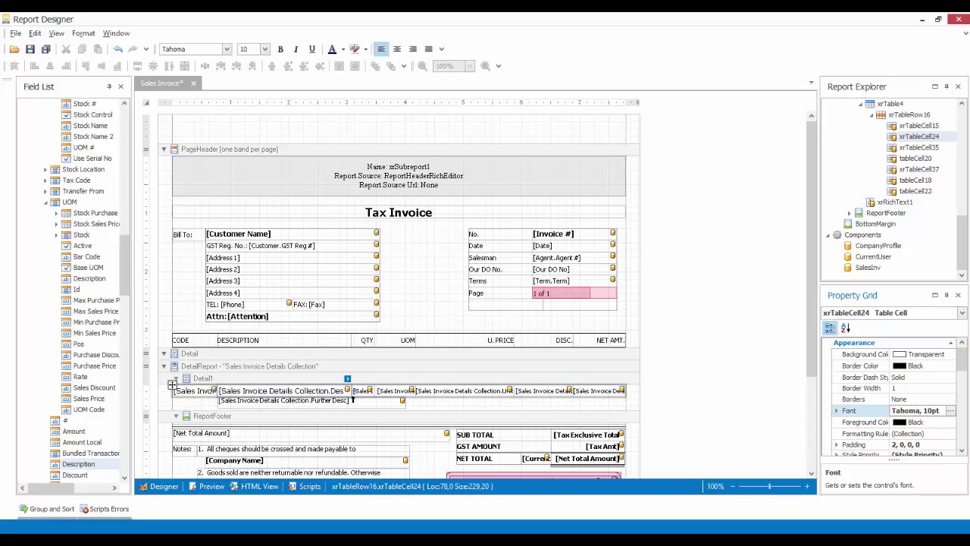
# - Set the font size of the Qty and UOM cells in Detail1 to 10 pt
pyautogui.click(362, 391)
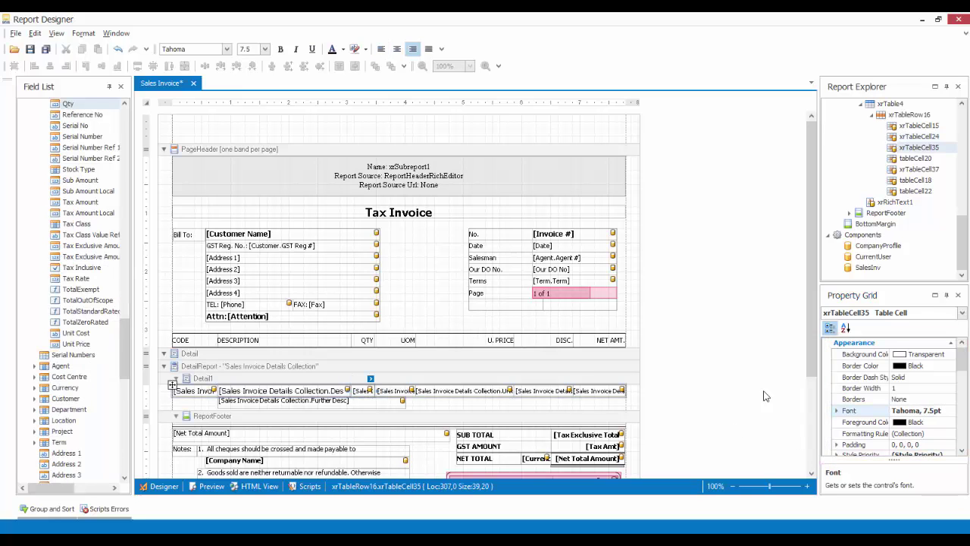
pyautogui.click(929, 411)
pyautogui.click(934, 410)
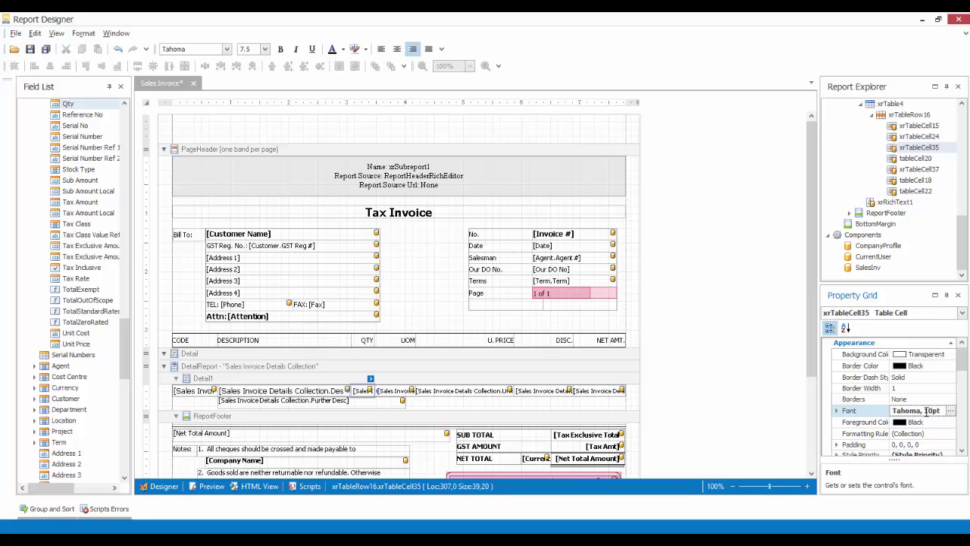
pyautogui.press('Return')
pyautogui.click(388, 392)
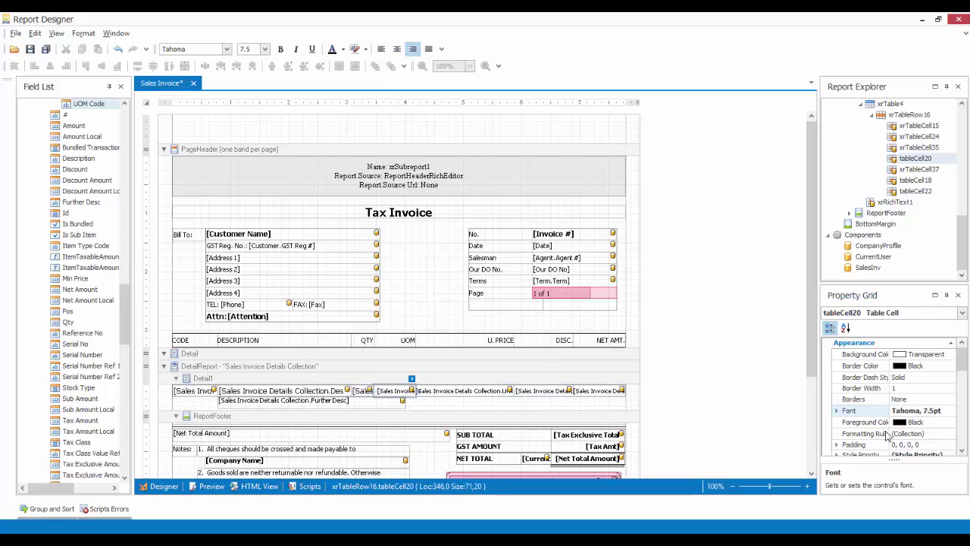
pyautogui.click(925, 410)
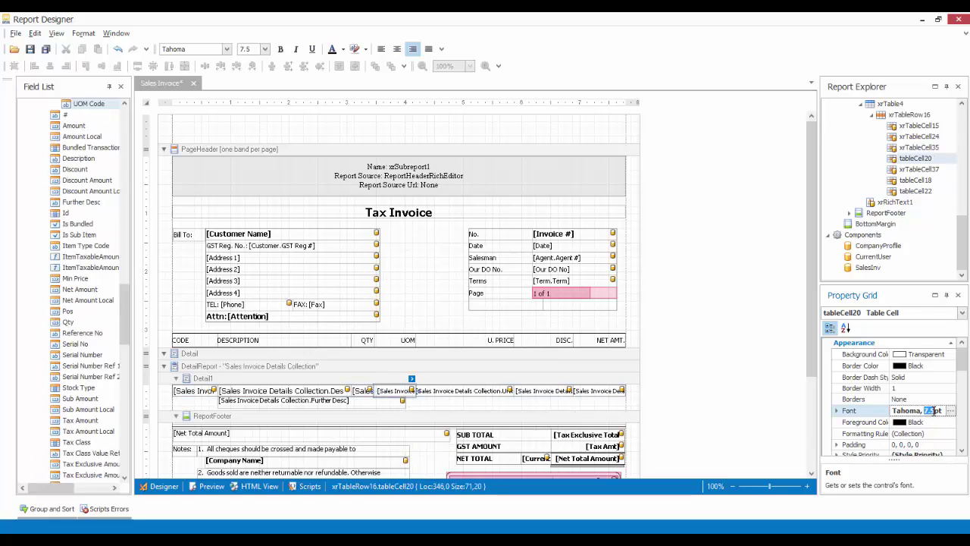
pyautogui.press('Return')
# - Set the font size of the Unit Price and Discount cells in Detail1 to 10 pt
pyautogui.click(466, 390)
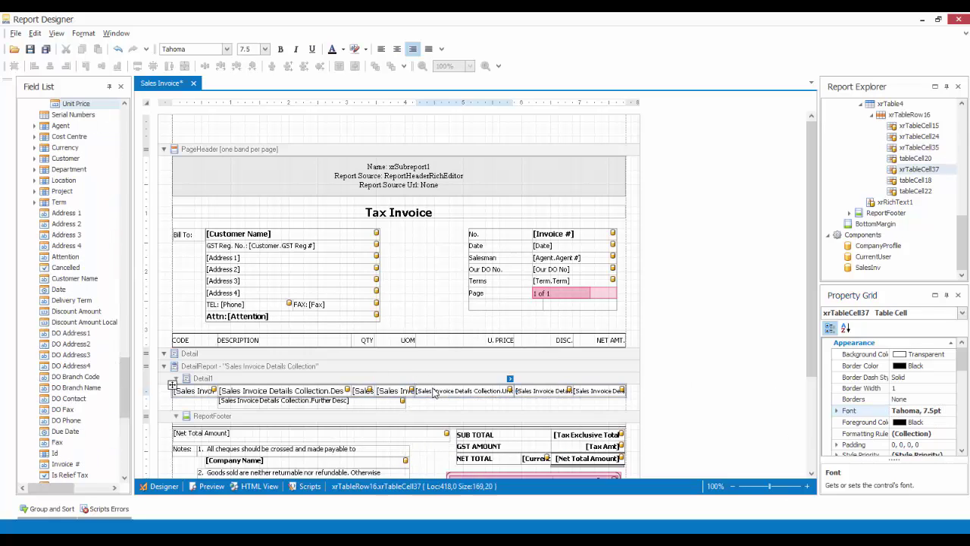
pyautogui.click(925, 410)
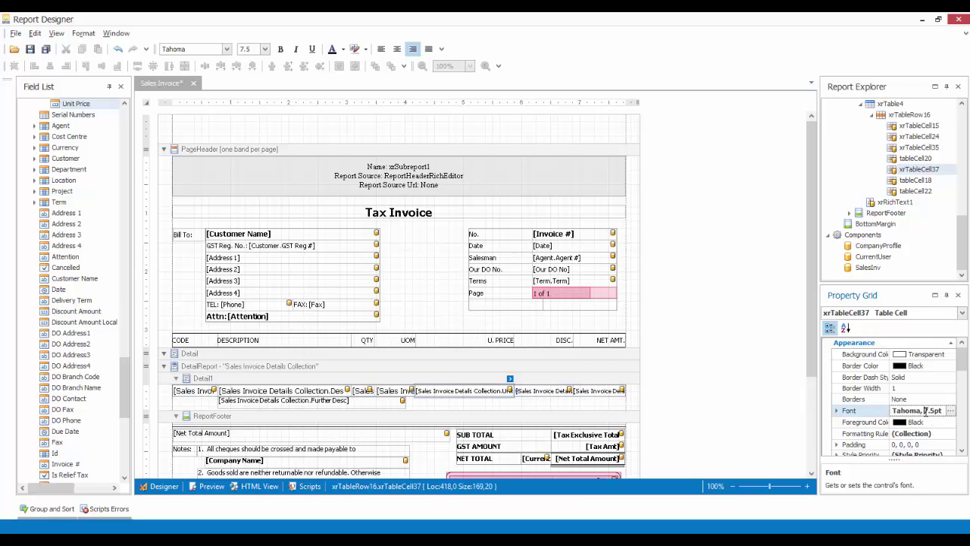
pyautogui.write('10')
pyautogui.press('Return')
pyautogui.click(543, 390)
pyautogui.click(924, 411)
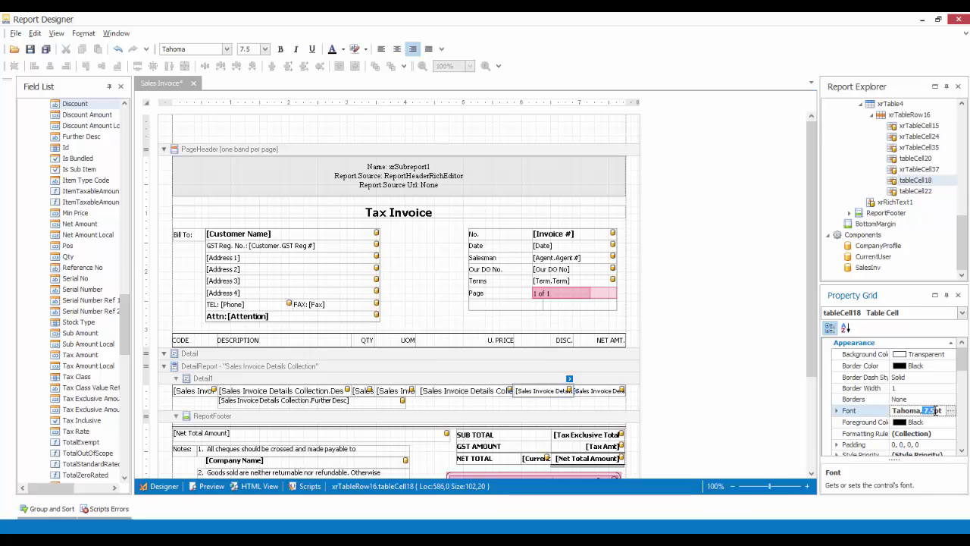
pyautogui.write('10')
pyautogui.press('Return')
# - Set the font size of the Net Amount cell in Detail1 to 10 pt
pyautogui.click(593, 392)
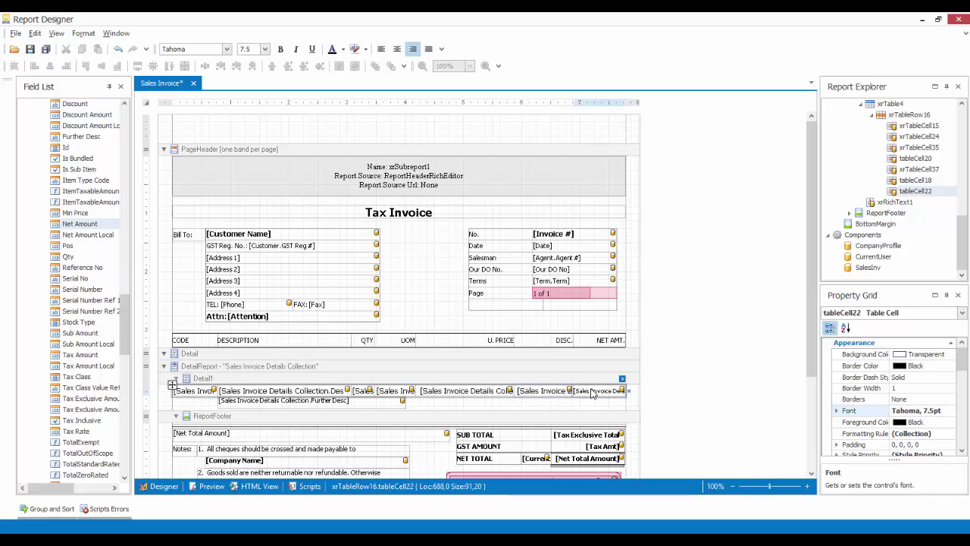
pyautogui.click(931, 411)
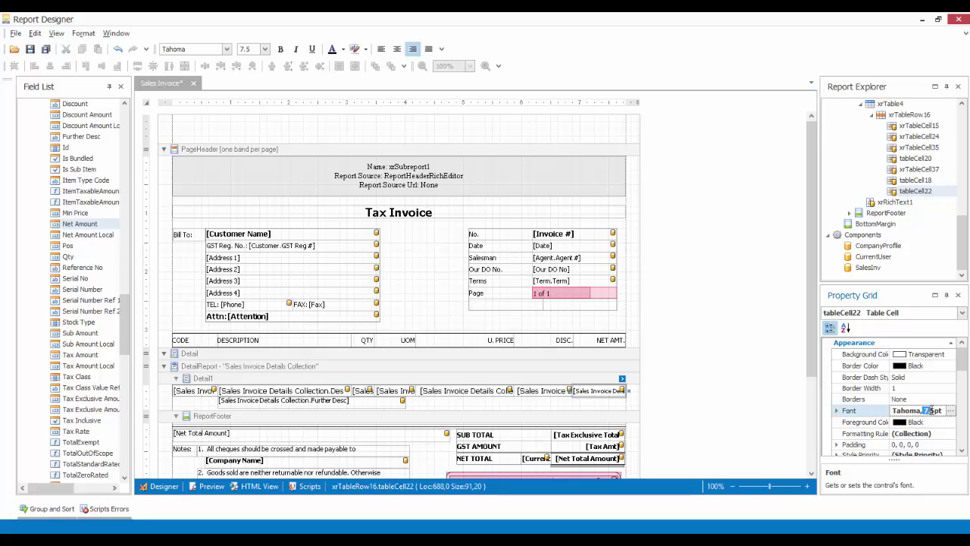
pyautogui.click(929, 410)
pyautogui.write('10')
pyautogui.press('Return')
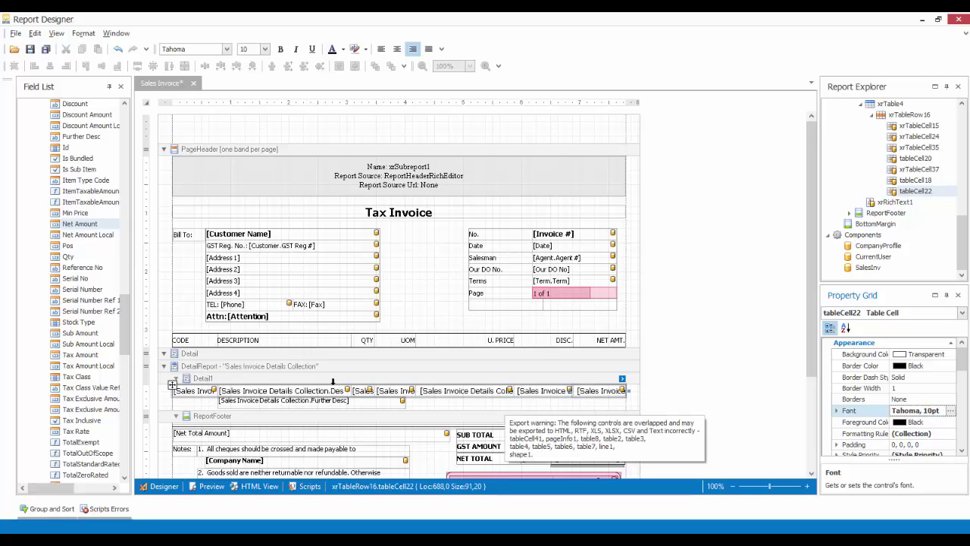
# - Widen the CODE heading cell slightly and extend the stock code cell in Detail1 to match
pyautogui.click(231, 341)
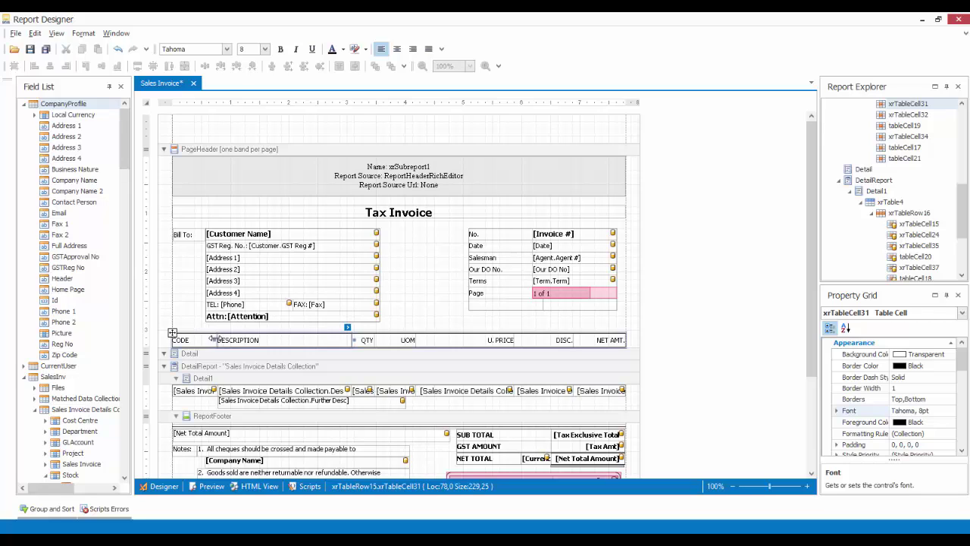
pyautogui.moveTo(213, 338); pyautogui.dragTo(220, 338)
pyautogui.click(219, 395)
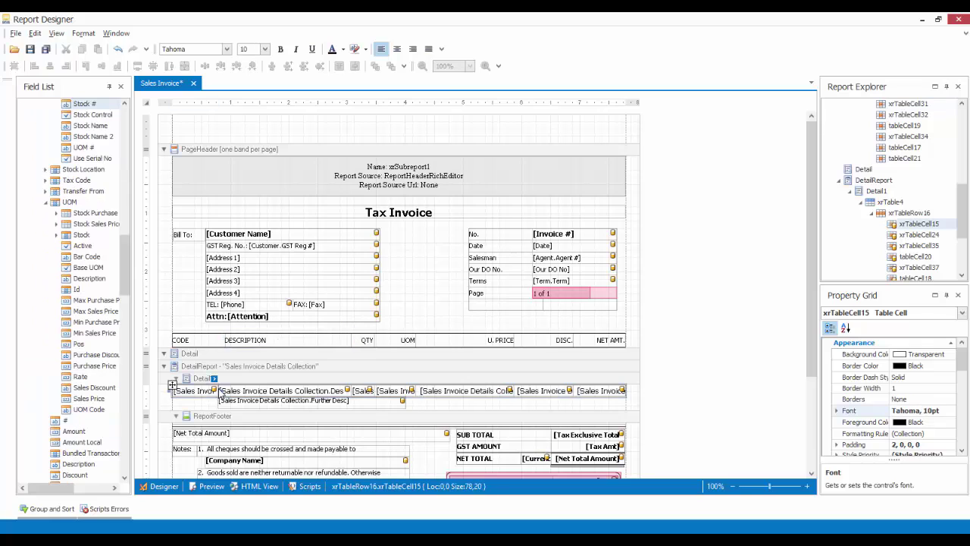
pyautogui.moveTo(219, 390); pyautogui.dragTo(227, 390)
pyautogui.click(454, 378)
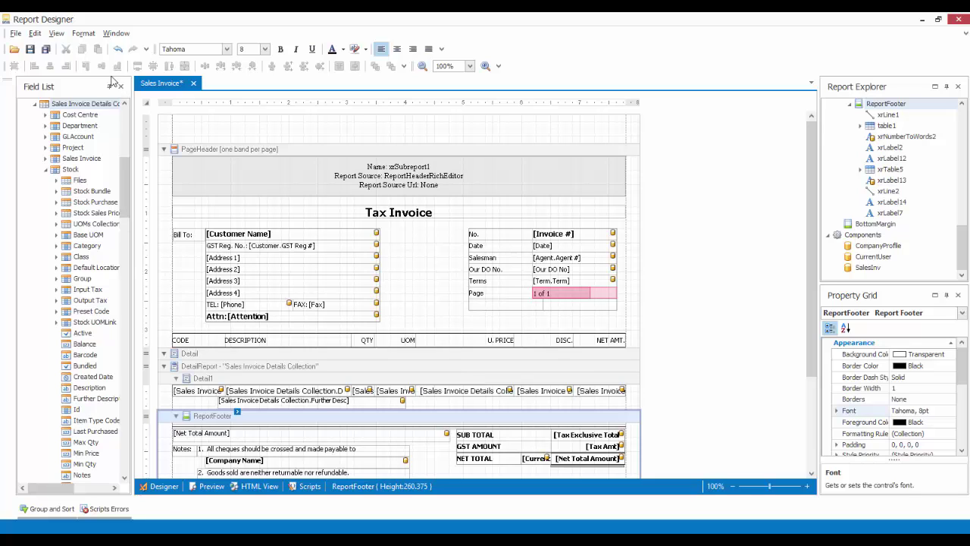
# - Save the report as a new copy with the display name "Tax Invoice - Final"
pyautogui.click(16, 33)
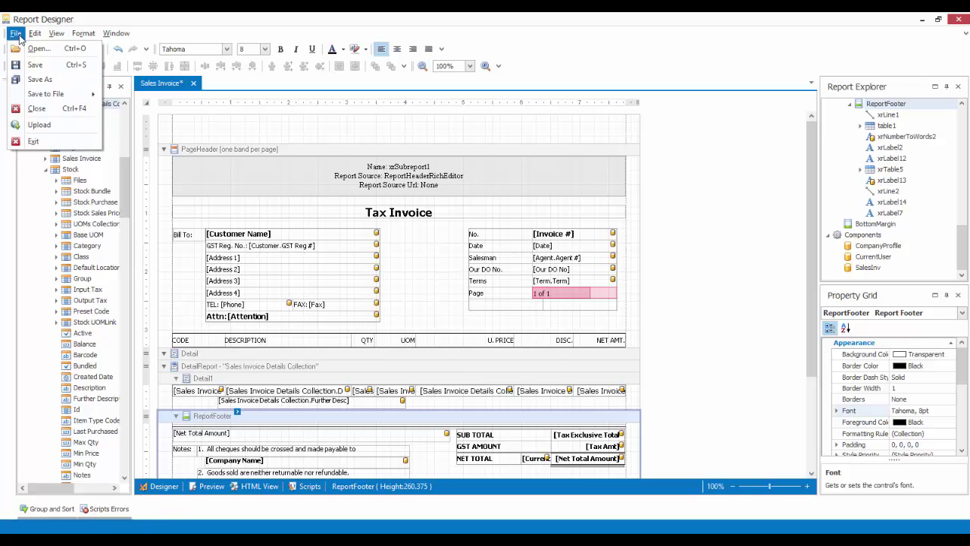
pyautogui.click(41, 80)
pyautogui.click(447, 264)
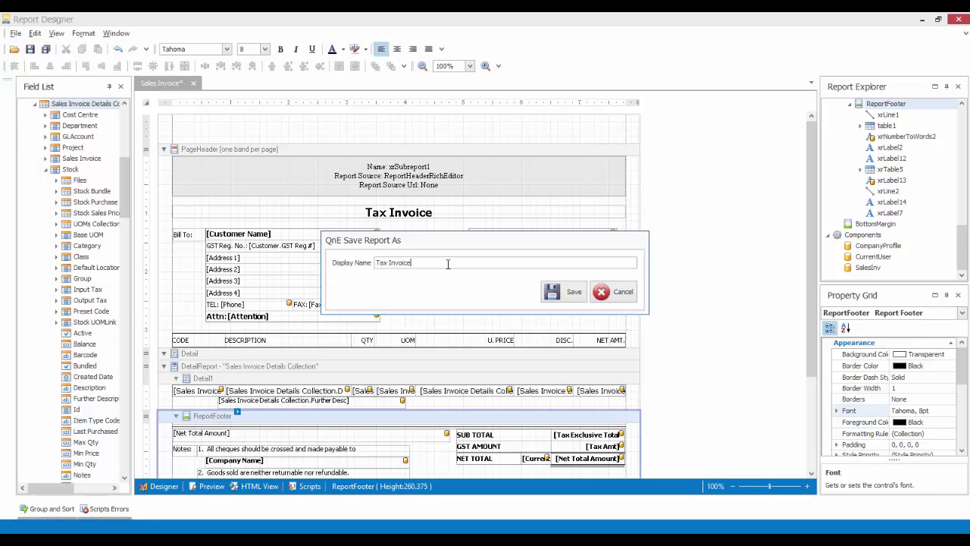
pyautogui.write('- Final')
pyautogui.click(551, 293)
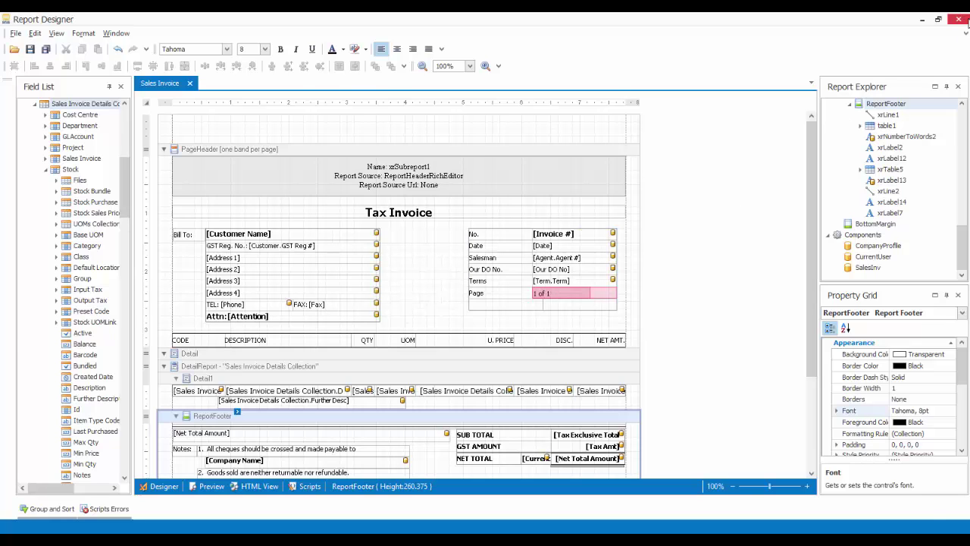
# - Close the Report Designer, the Sales Invoice reports list and the open invoice to return to the Sales Invoices list
pyautogui.click(958, 19)
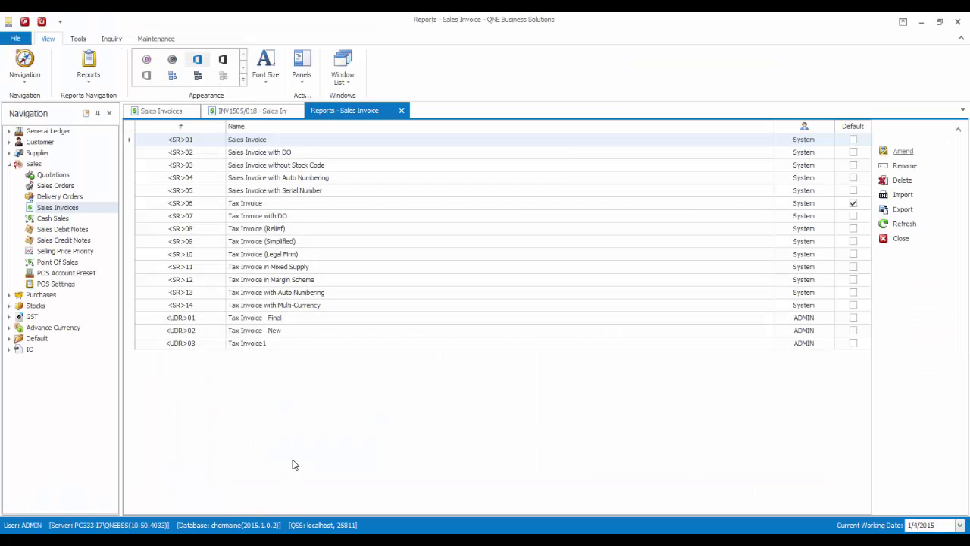
pyautogui.click(401, 111)
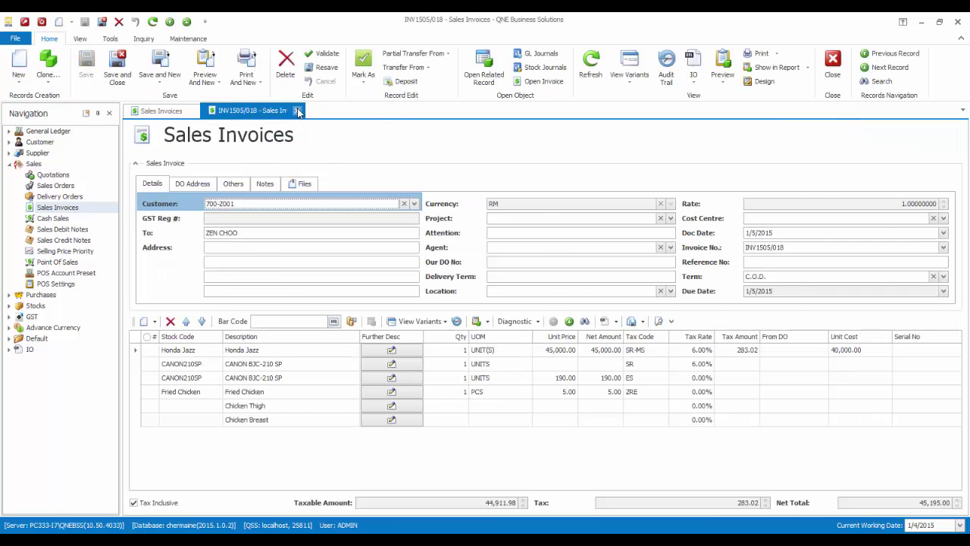
pyautogui.click(298, 110)
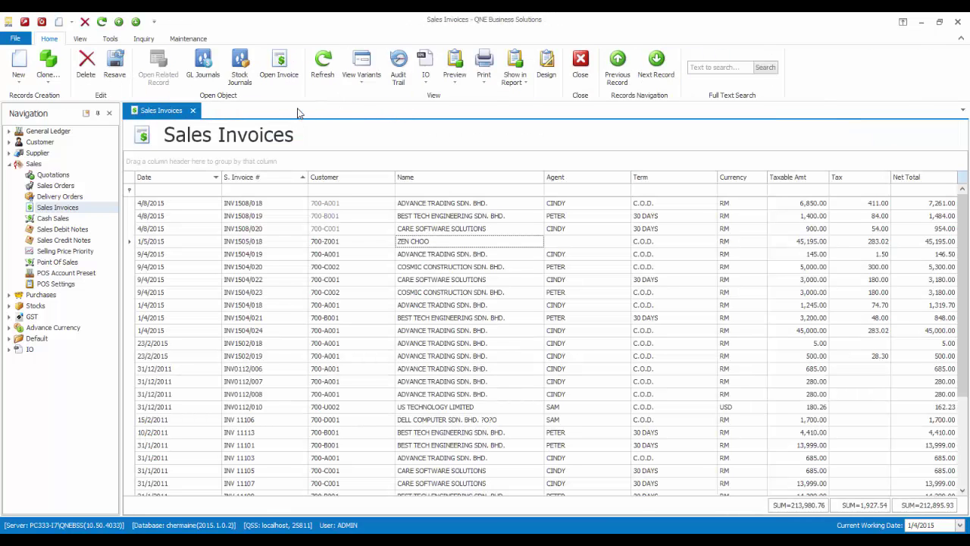
# - Open the sales invoice dated 1/5/2015, preview it with the Tax Invoice - Final report and check the page down to its footer
pyautogui.doubleClick(425, 242)
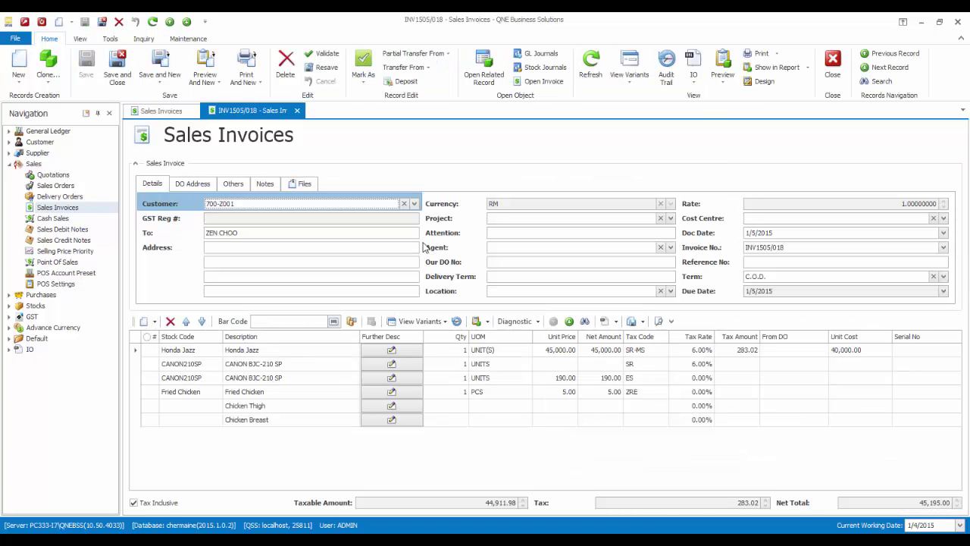
pyautogui.click(722, 84)
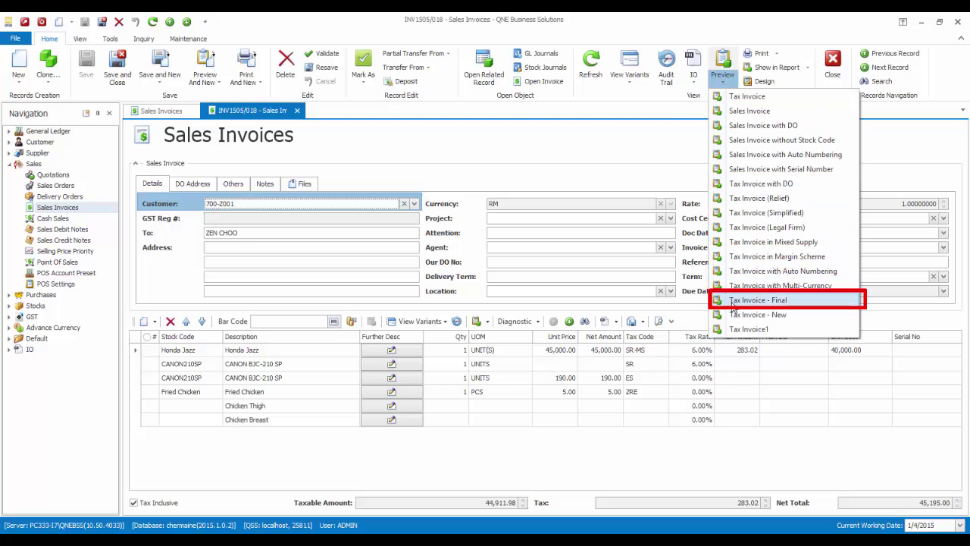
pyautogui.click(757, 300)
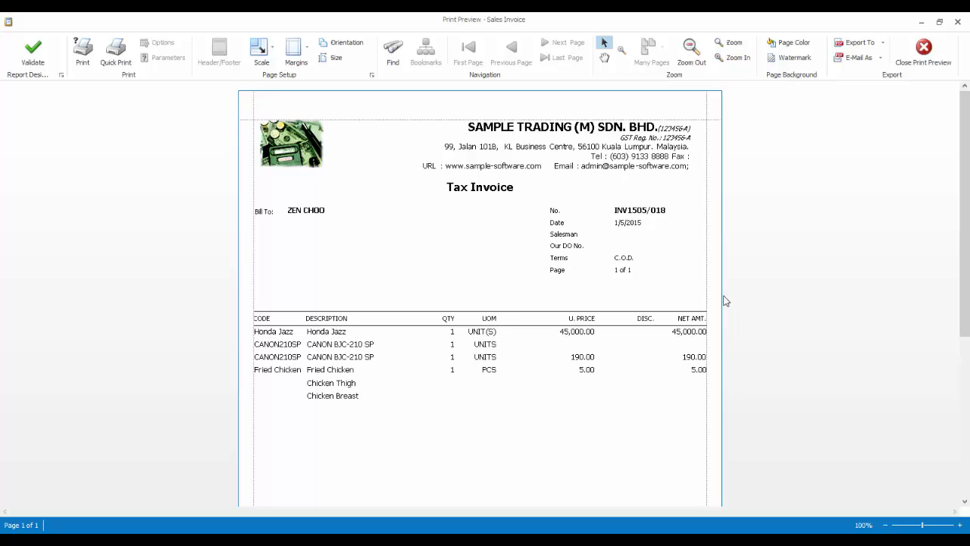
pyautogui.scroll(-1, 725, 300)
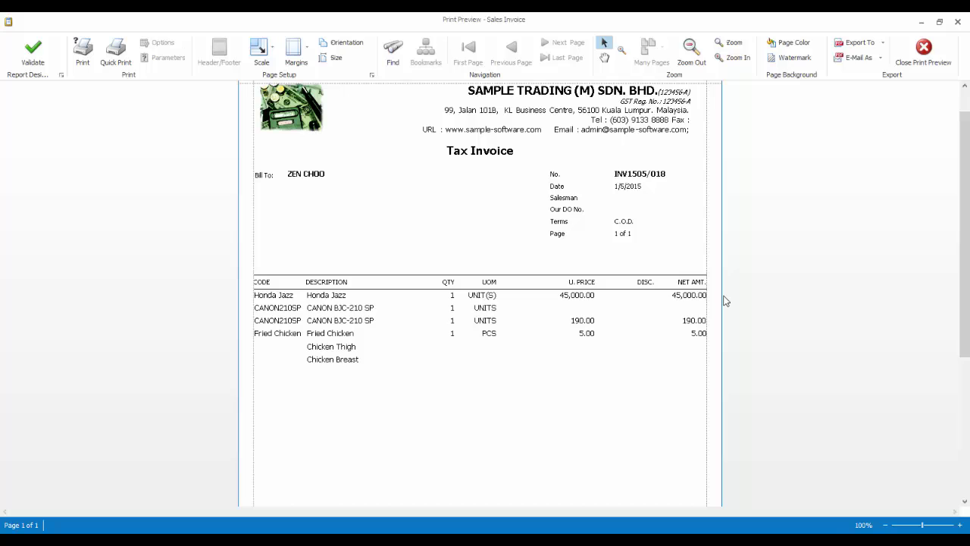
pyautogui.scroll(-2, 726, 300)
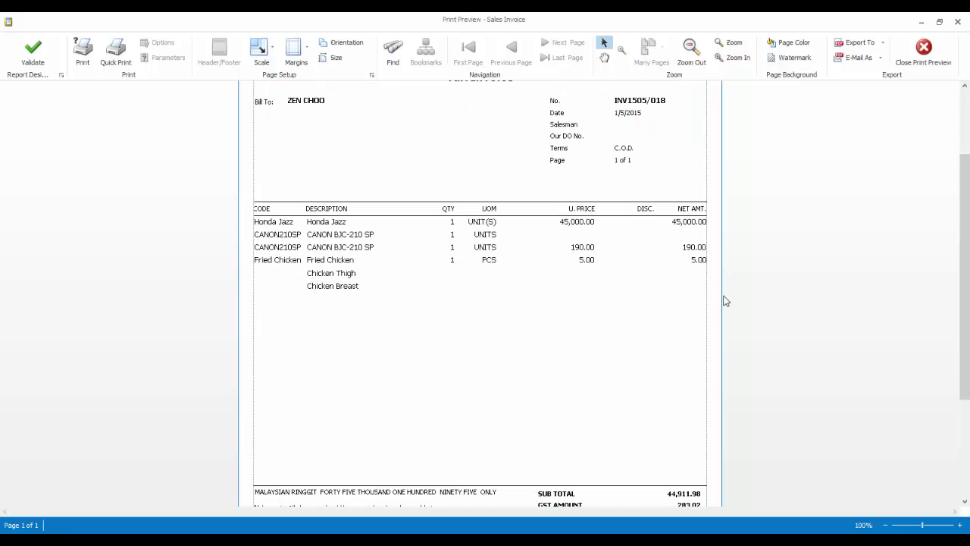
pyautogui.scroll(-5, 725, 301)
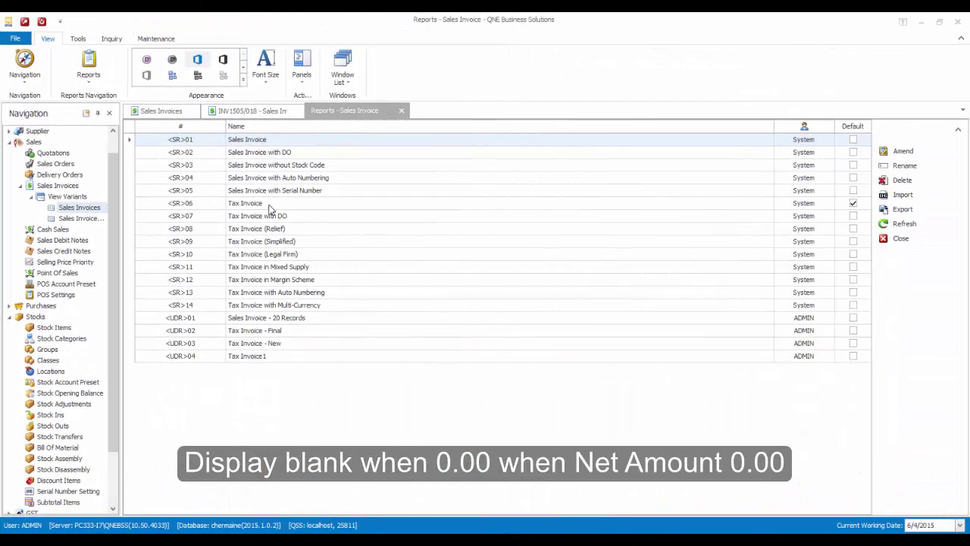
# - Open the Tax Invoice report for amending and bring up the formatting rule sheet from the Unit Price cell in Detail1
pyautogui.click(575, 206)
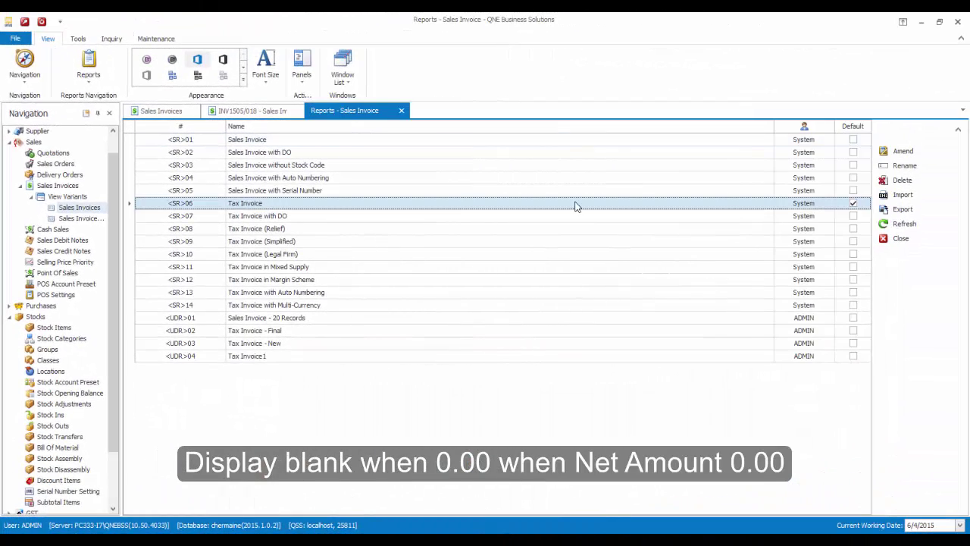
pyautogui.click(906, 154)
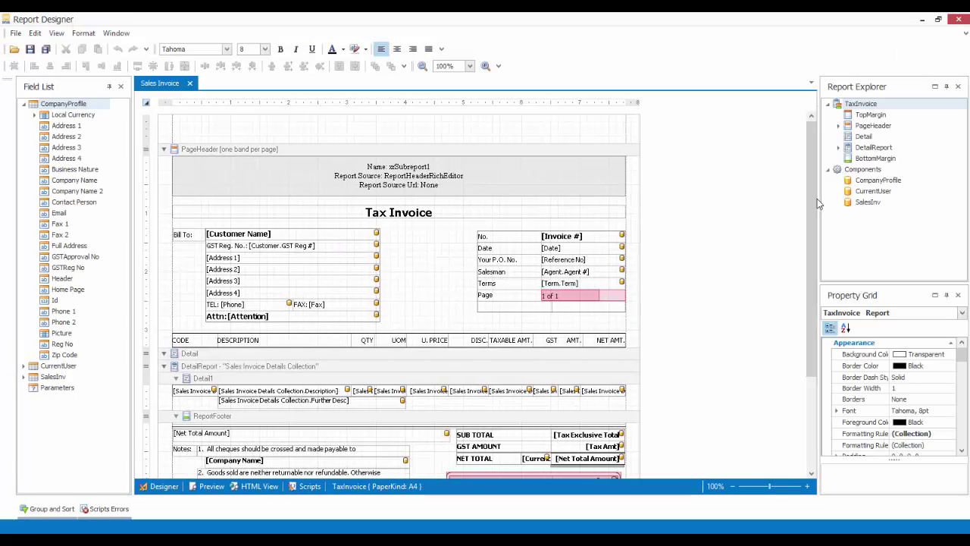
pyautogui.click(428, 390)
pyautogui.click(445, 378)
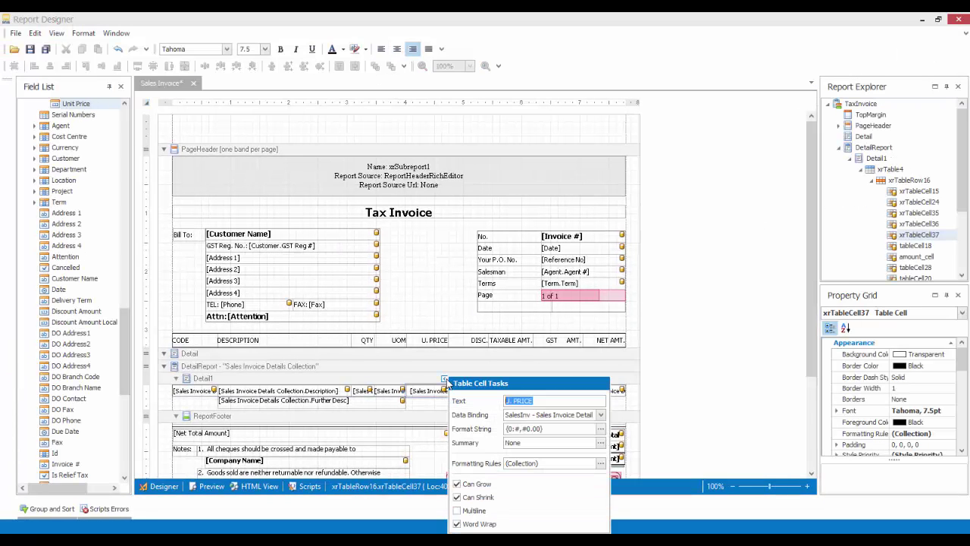
pyautogui.click(600, 463)
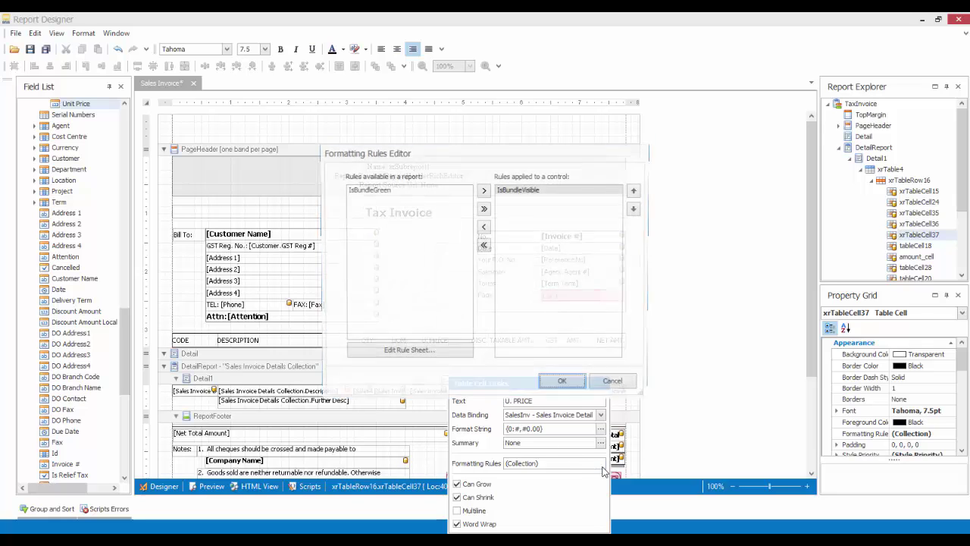
pyautogui.click(453, 353)
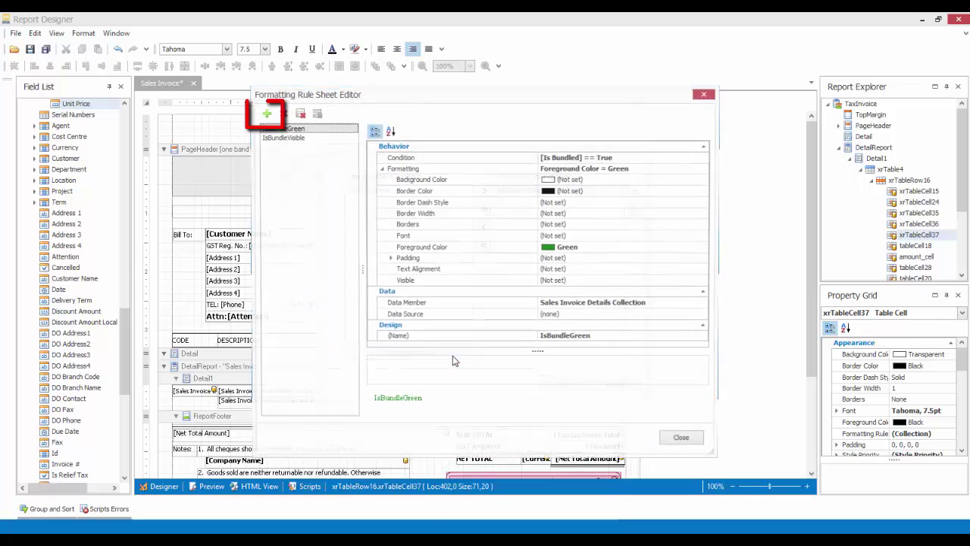
# - Add a new formatting rule to the rule sheet and name it DoNotDisplay
pyautogui.click(266, 114)
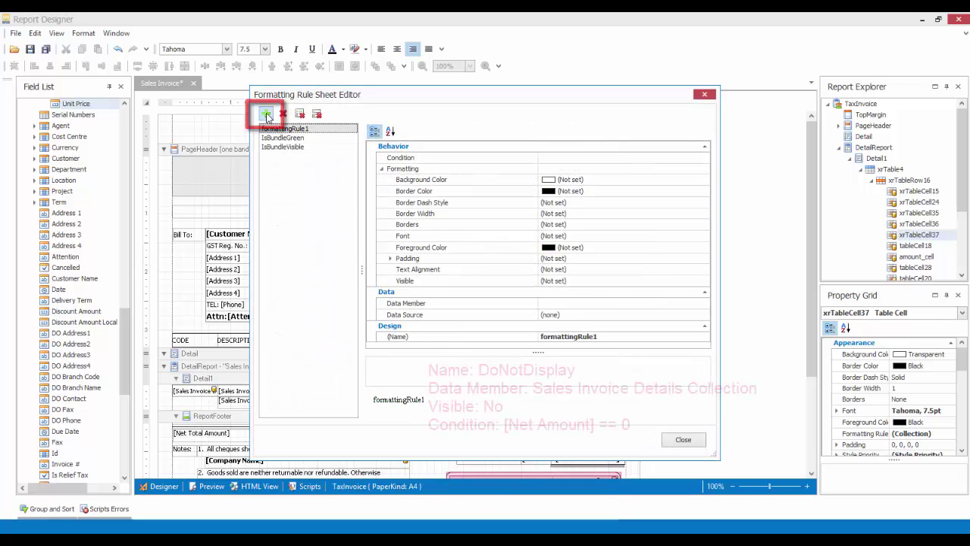
pyautogui.click(635, 338)
pyautogui.moveTo(634, 338); pyautogui.dragTo(494, 338)
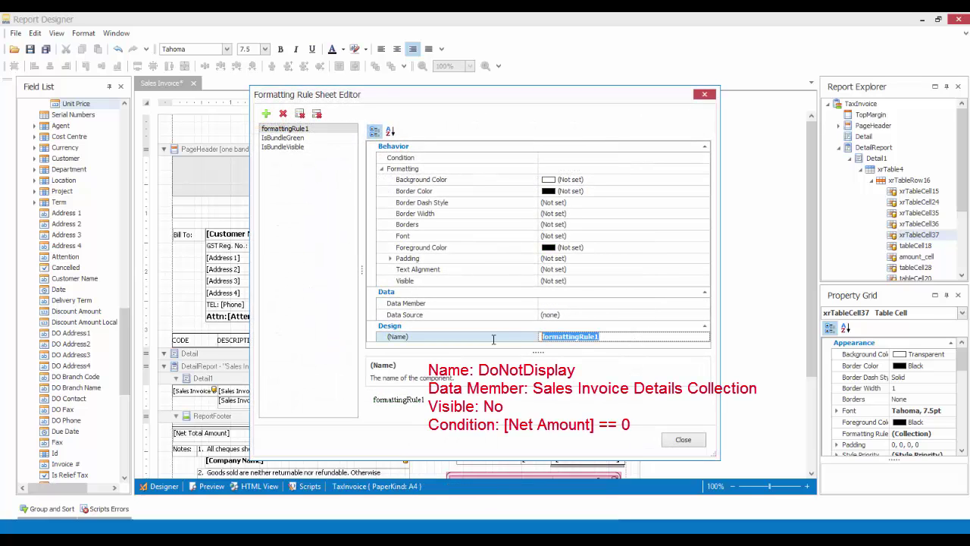
pyautogui.write('DoNotDisplay')
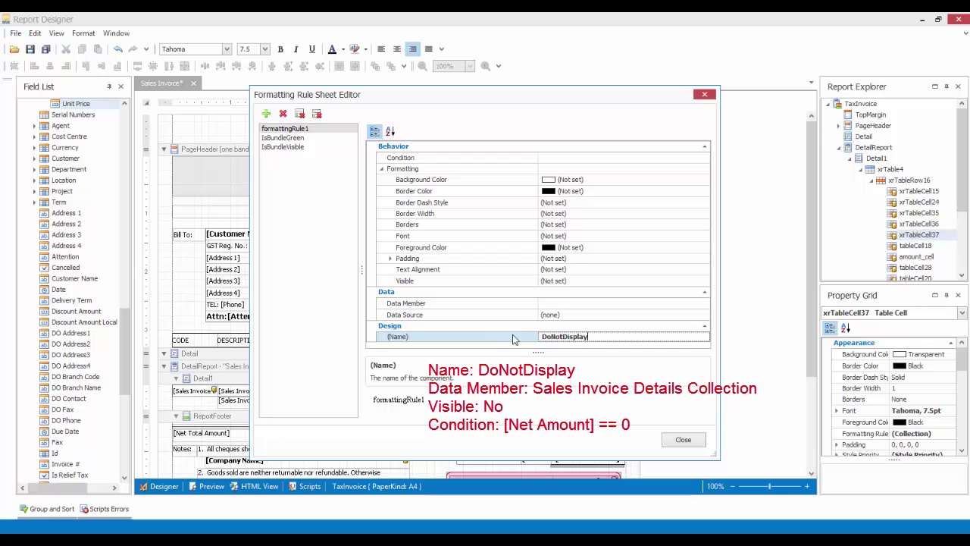
pyautogui.press('Return')
# - Set the DoNotDisplay rule's data member to Sales Invoice Details Collection, Visible to No and condition to [Net Amount] == 0
pyautogui.click(703, 303)
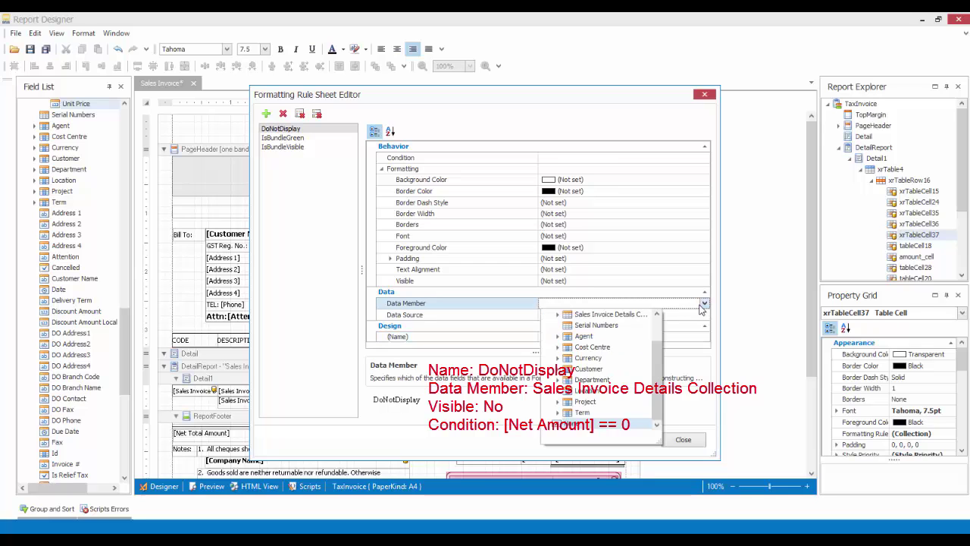
pyautogui.click(611, 314)
pyautogui.click(663, 281)
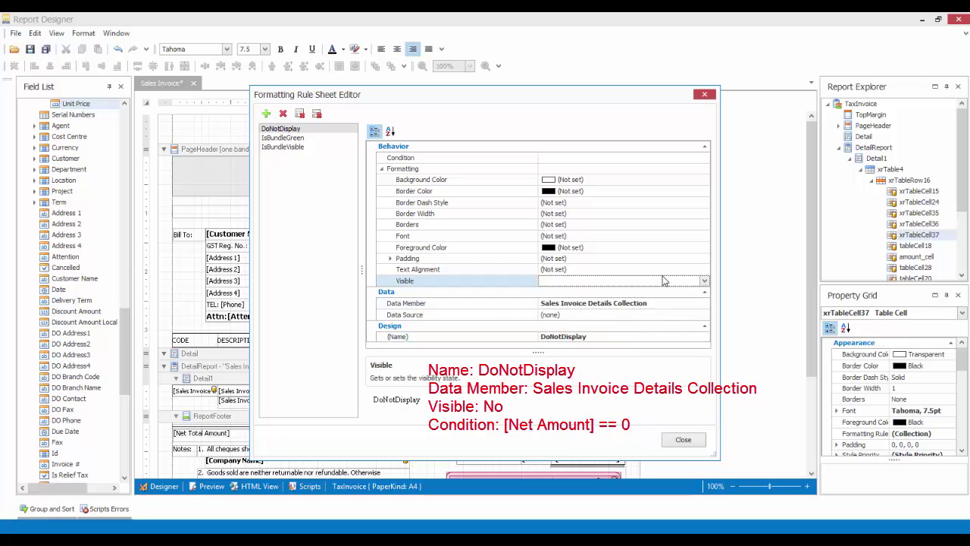
pyautogui.click(704, 281)
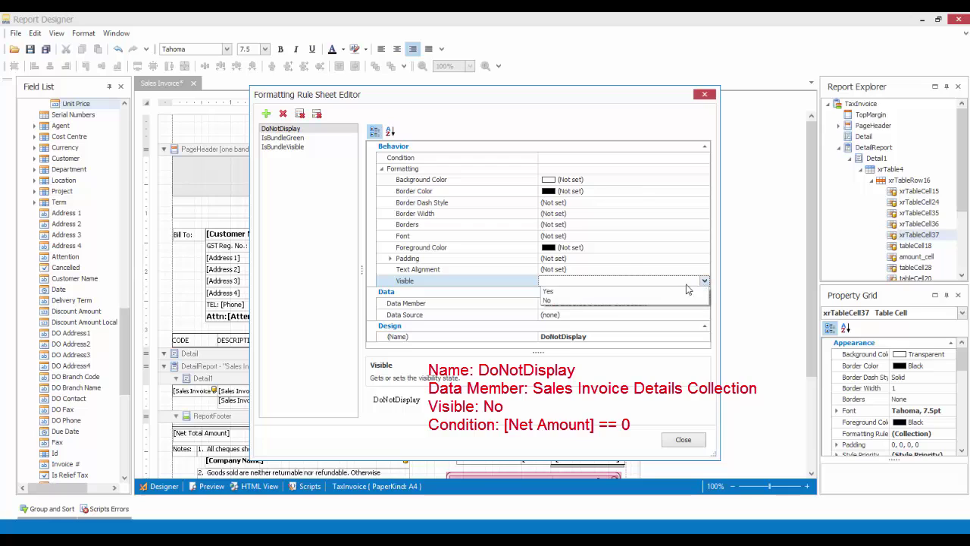
pyautogui.click(587, 300)
pyautogui.click(563, 158)
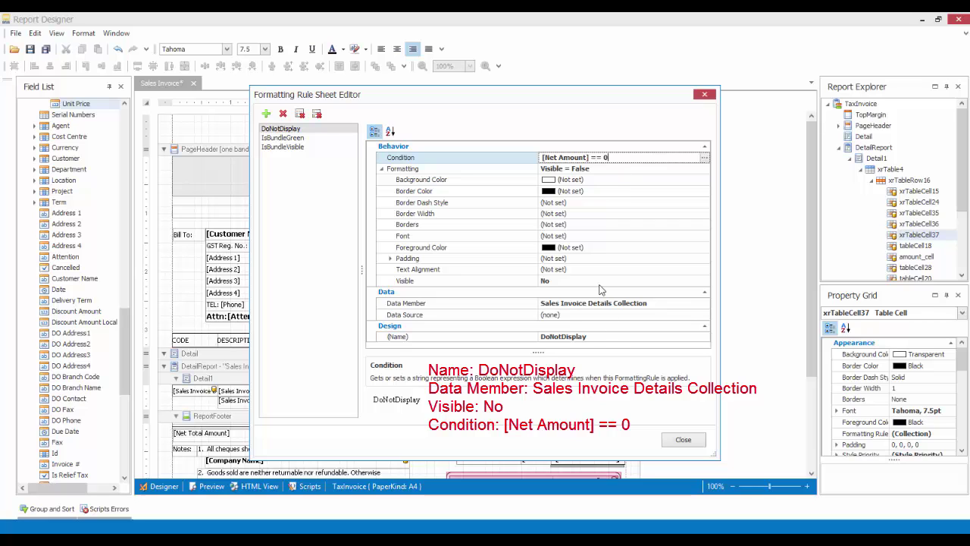
pyautogui.click(678, 439)
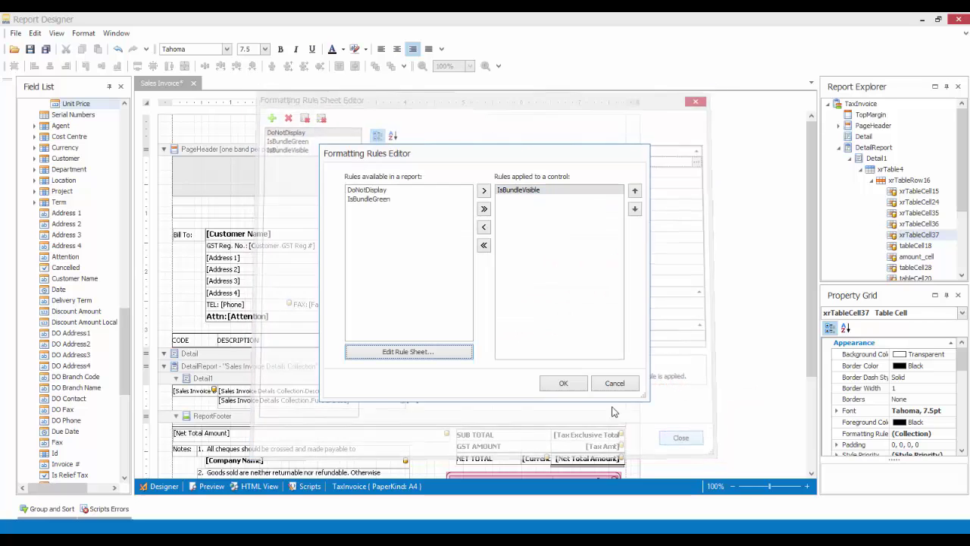
# - Apply the DoNotDisplay rule to the Unit Price cell in Detail1
pyautogui.click(364, 189)
pyautogui.click(483, 191)
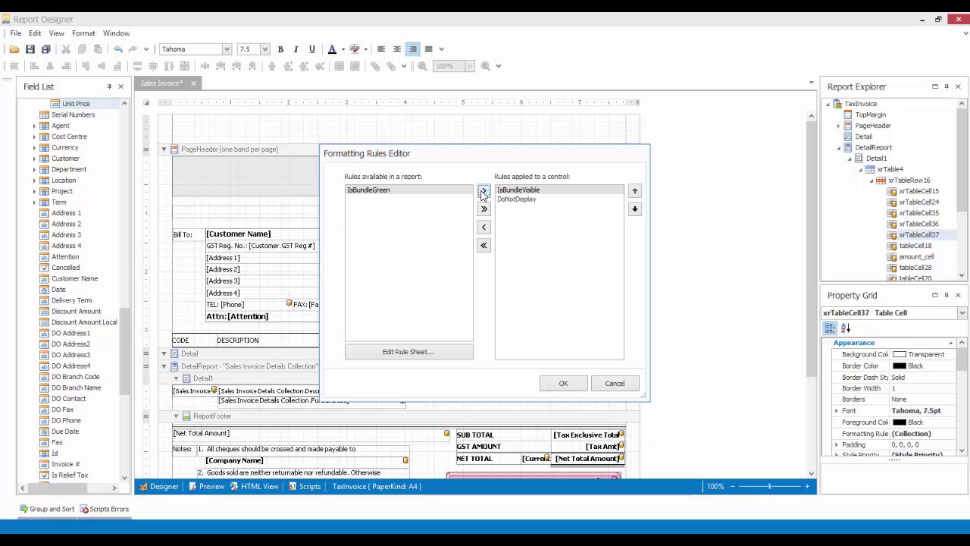
pyautogui.click(563, 383)
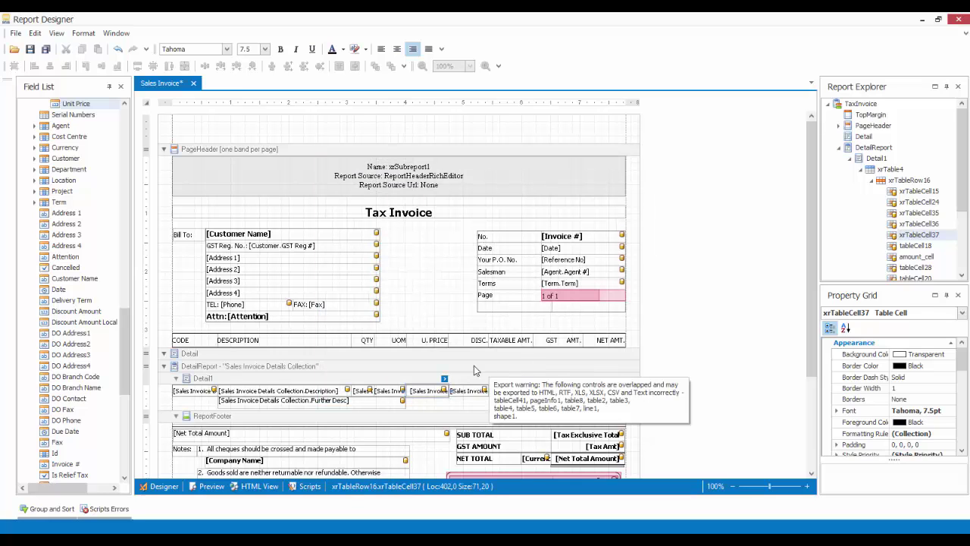
# - Apply the DoNotDisplay formatting rule to the Discount cell in Detail1
pyautogui.click(475, 391)
pyautogui.click(484, 378)
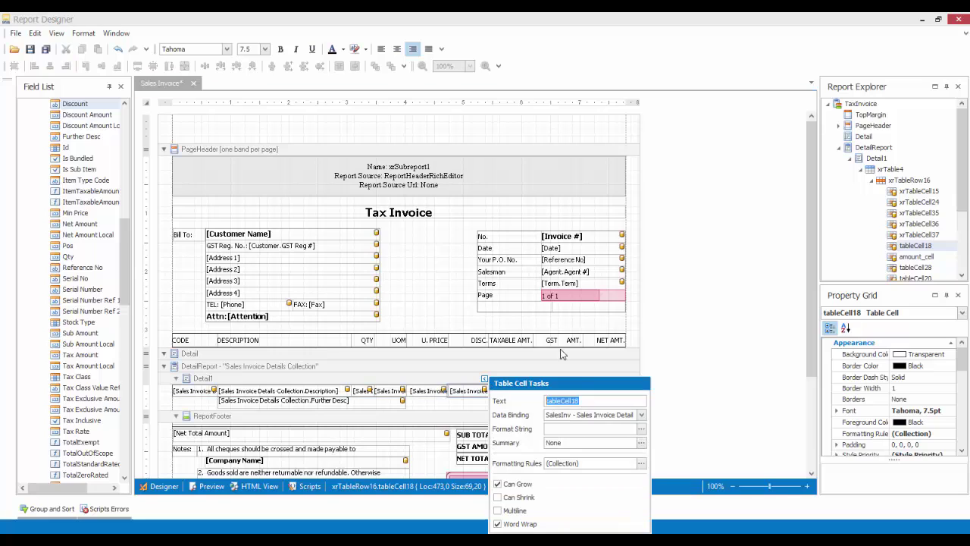
pyautogui.click(641, 463)
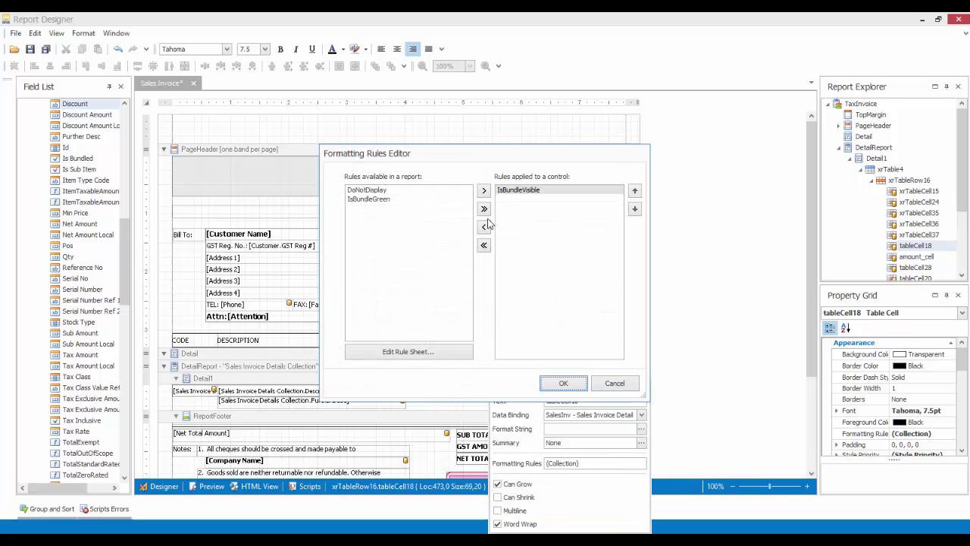
pyautogui.click(378, 190)
pyautogui.click(484, 190)
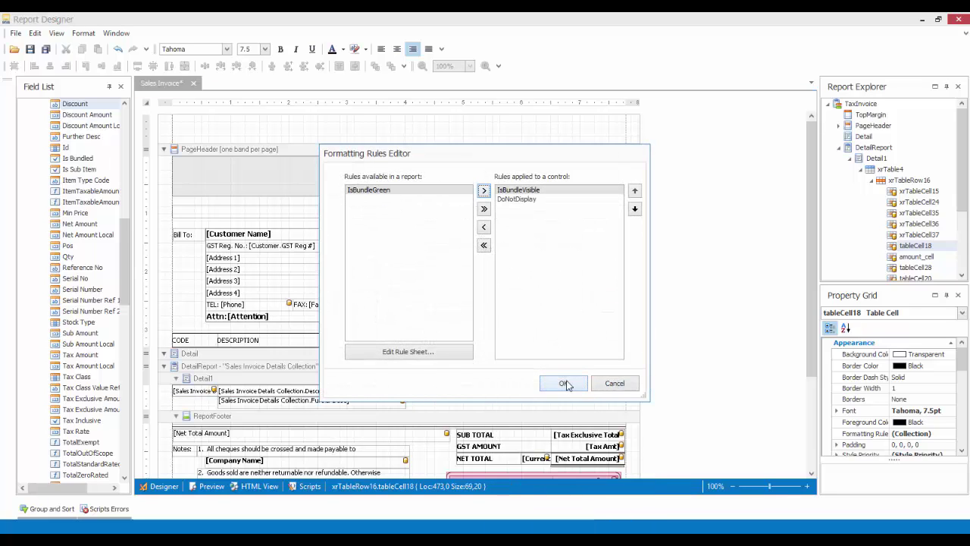
pyautogui.click(563, 383)
# - Apply the DoNotDisplay formatting rule to the taxable amount cell in Detail1
pyautogui.click(509, 390)
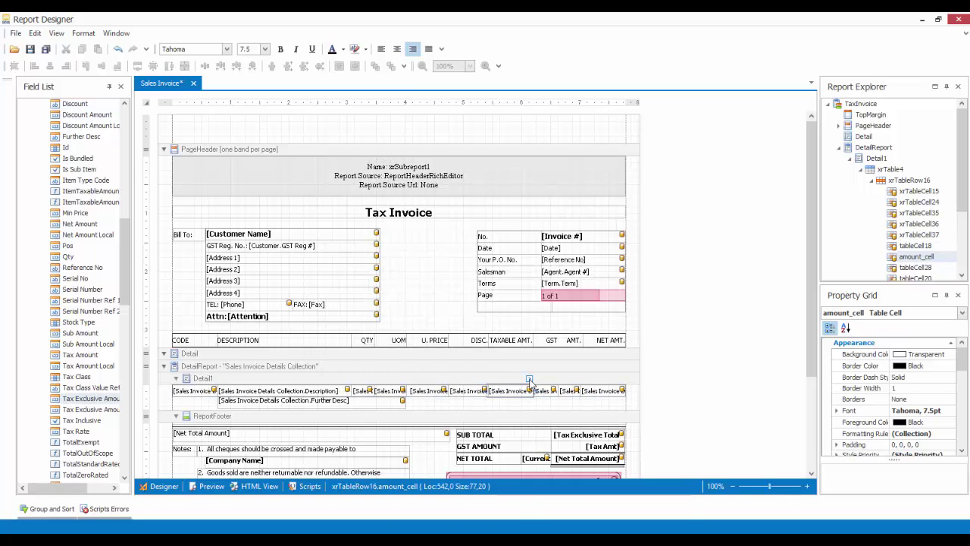
pyautogui.click(529, 378)
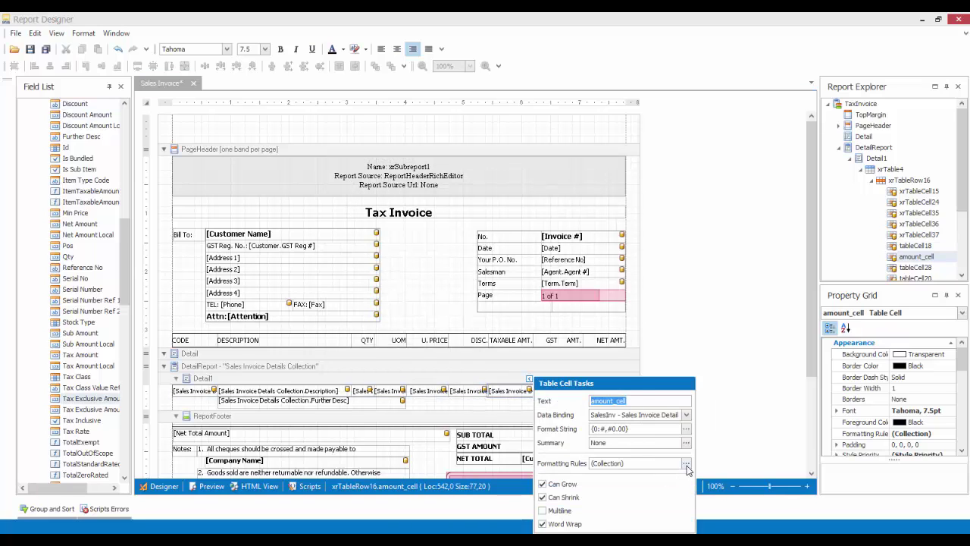
pyautogui.click(686, 463)
pyautogui.click(409, 190)
pyautogui.click(484, 191)
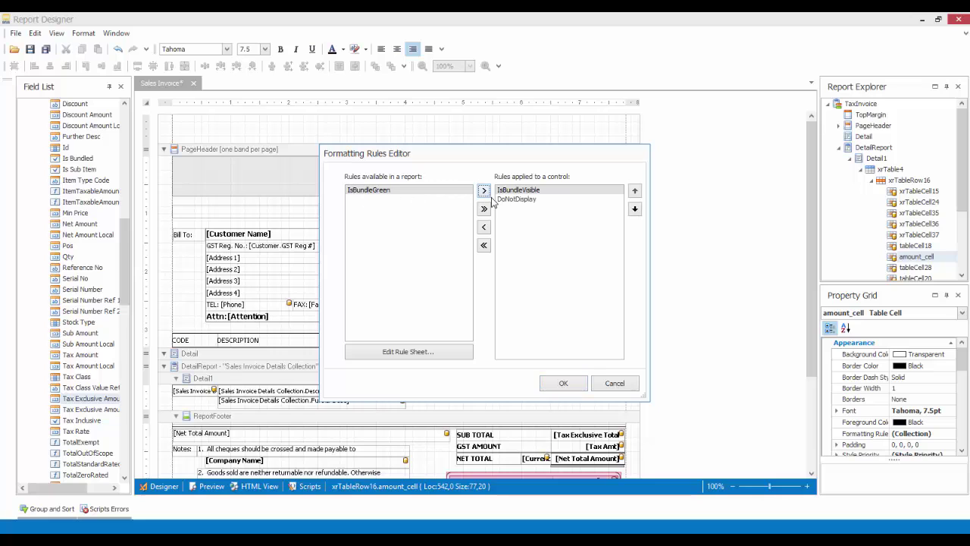
pyautogui.click(573, 388)
# - Apply the DoNotDisplay formatting rule to the Tax Rate cell under the GST heading in Detail1
pyautogui.click(557, 389)
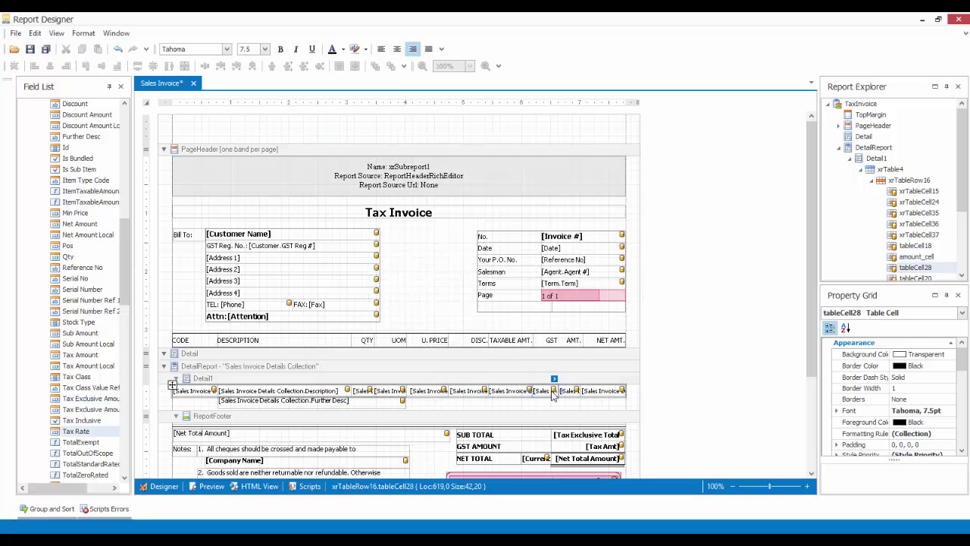
pyautogui.click(554, 378)
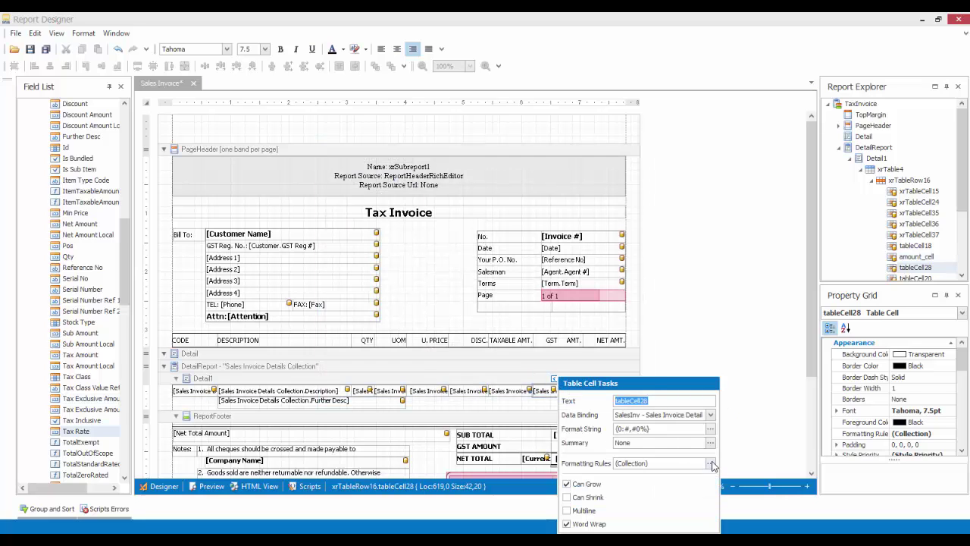
pyautogui.click(710, 462)
pyautogui.click(483, 191)
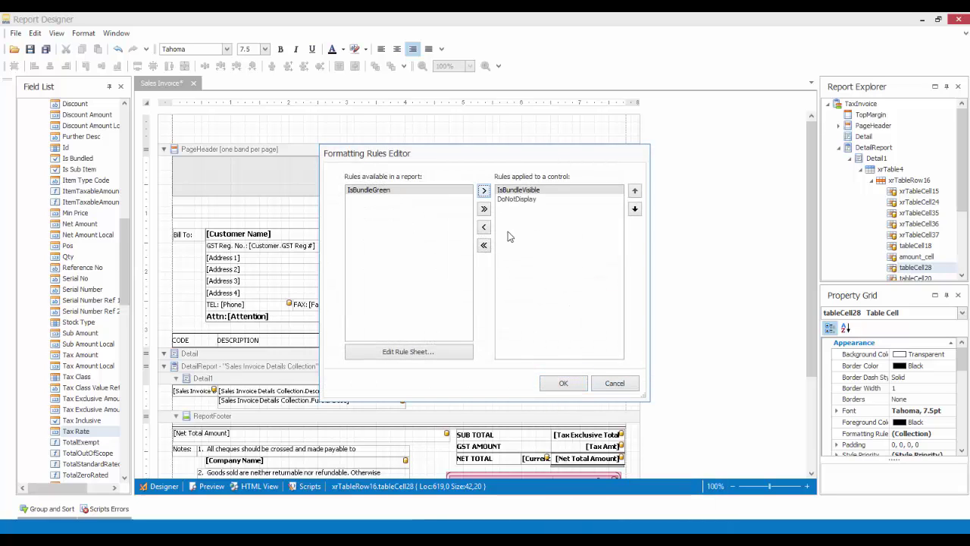
pyautogui.click(563, 382)
# - Apply the DoNotDisplay formatting rule to the Tax Amount cell in Detail1
pyautogui.click(572, 407)
pyautogui.click(573, 390)
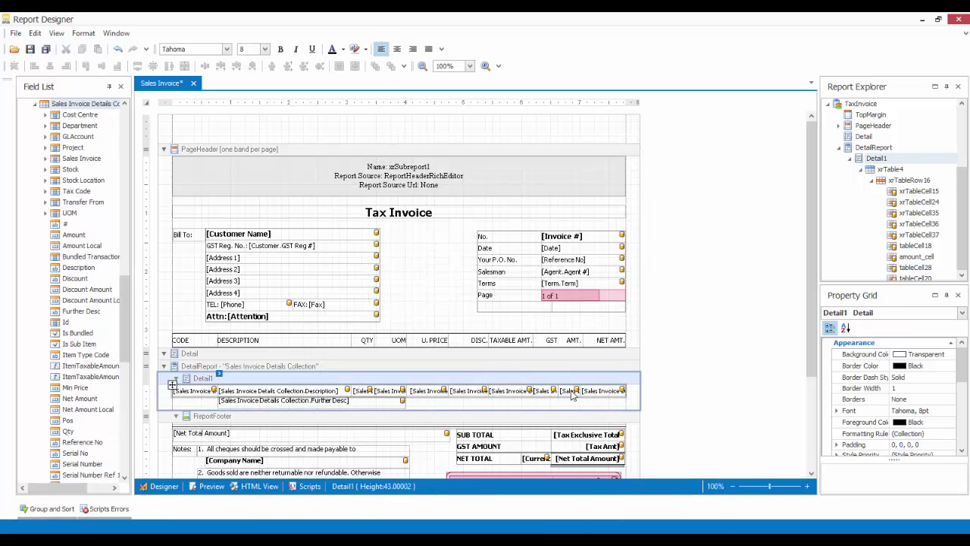
pyautogui.click(573, 391)
pyautogui.click(576, 378)
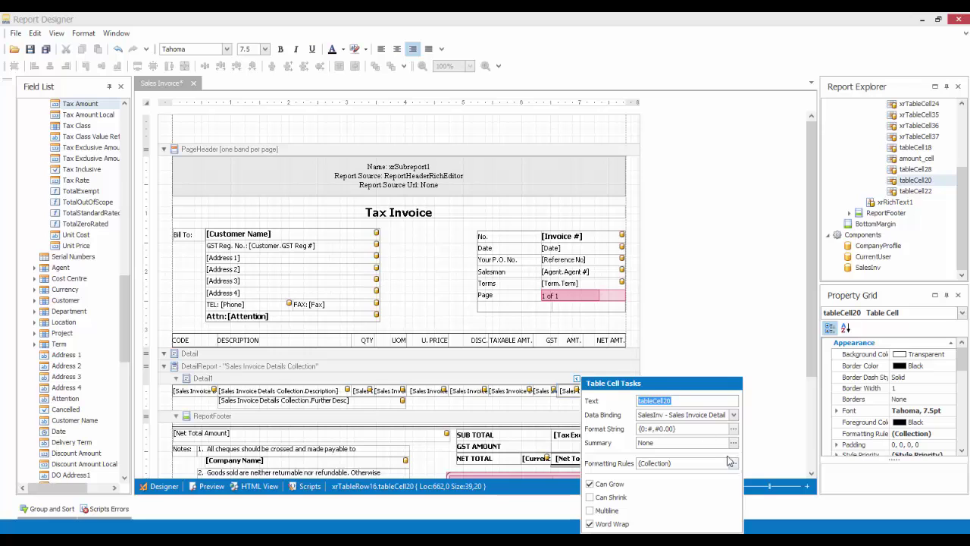
pyautogui.click(733, 462)
pyautogui.click(372, 198)
pyautogui.click(367, 189)
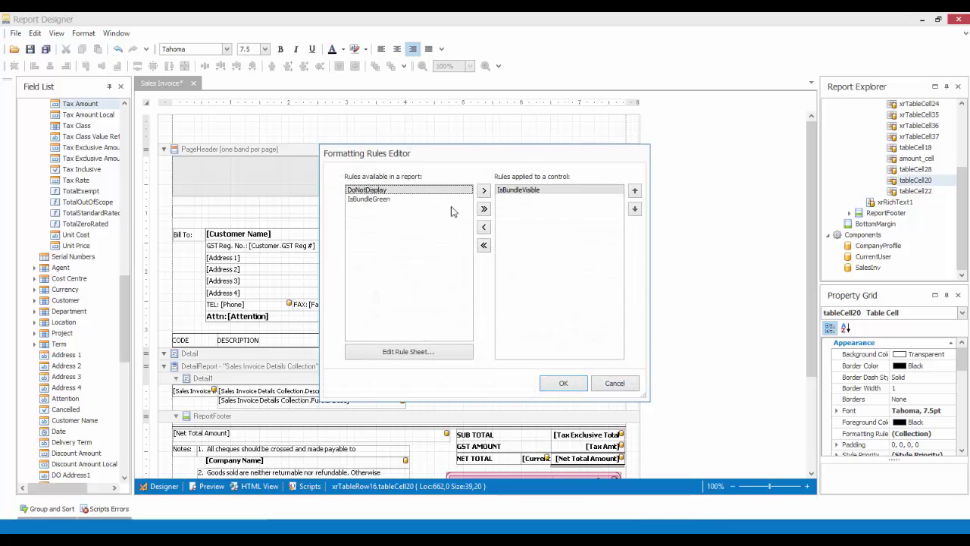
pyautogui.click(484, 190)
pyautogui.click(564, 383)
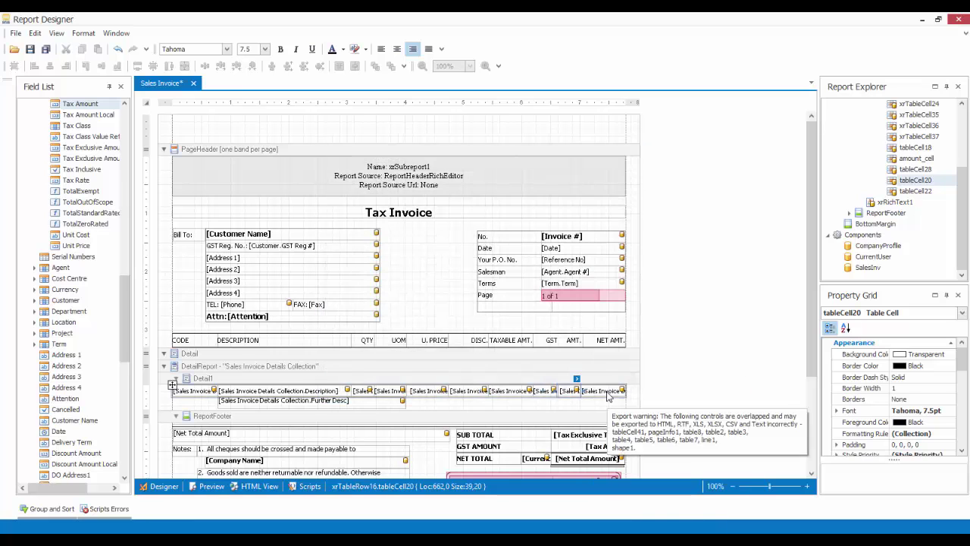
# - Apply the DoNotDisplay formatting rule to the Net Amount cell in Detail1
pyautogui.click(603, 390)
pyautogui.click(623, 379)
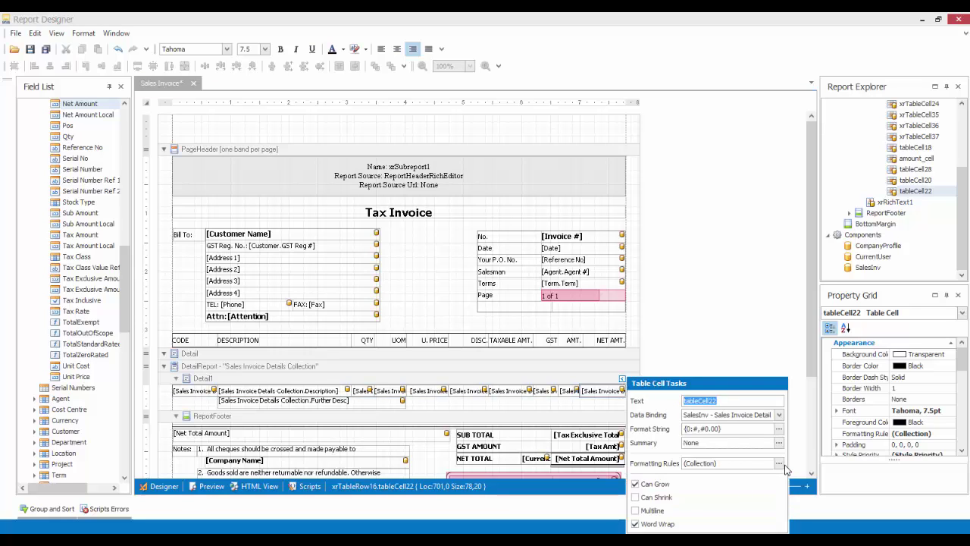
pyautogui.click(778, 462)
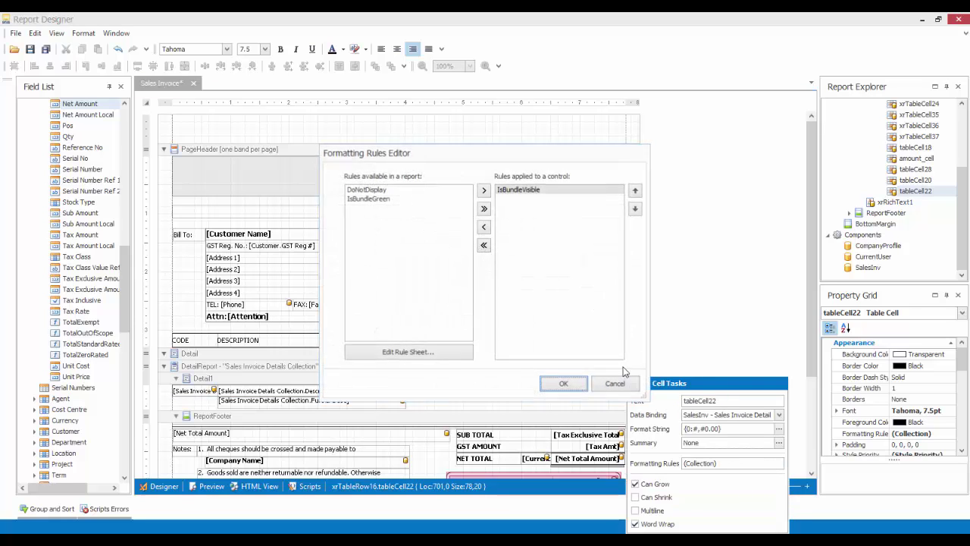
pyautogui.click(484, 190)
pyautogui.click(563, 384)
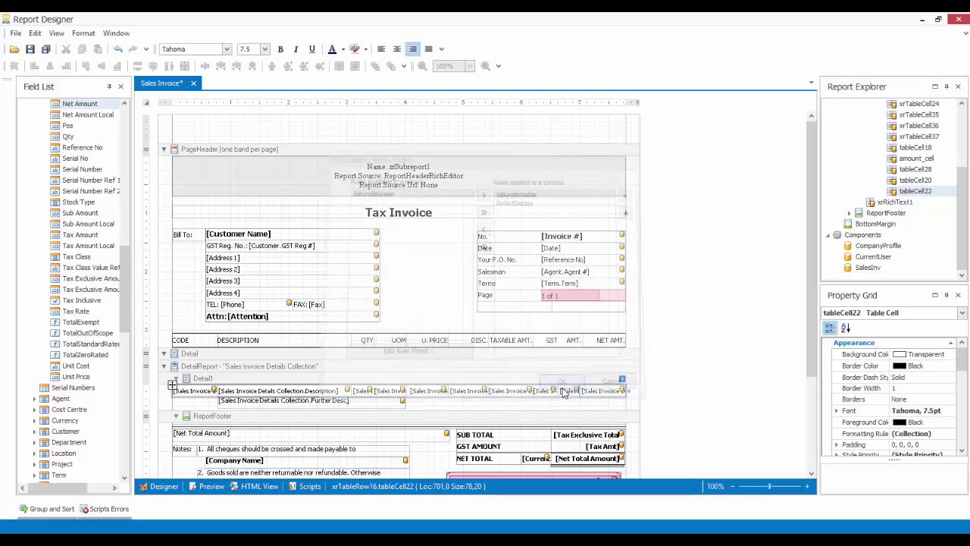
# - Preview the amended Tax Invoice report within the designer
pyautogui.click(469, 390)
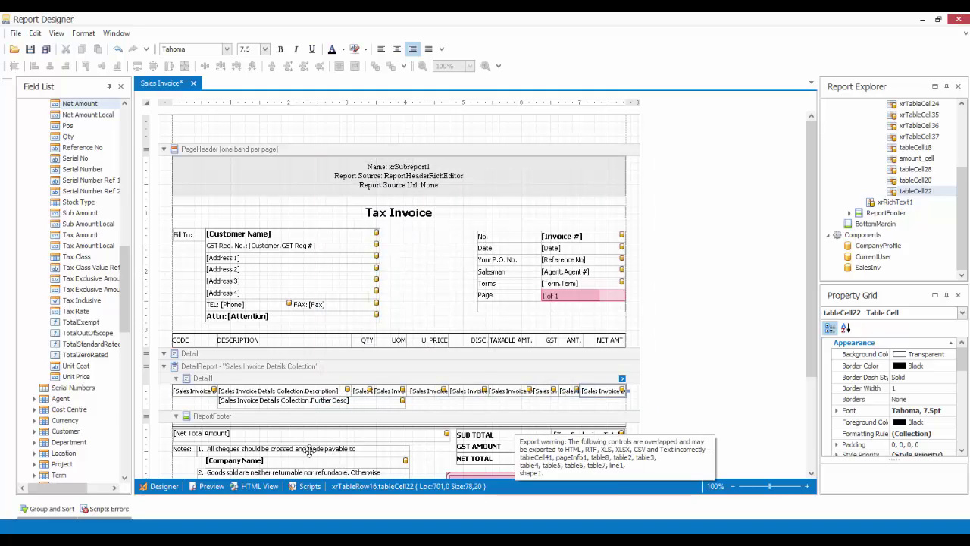
pyautogui.click(215, 489)
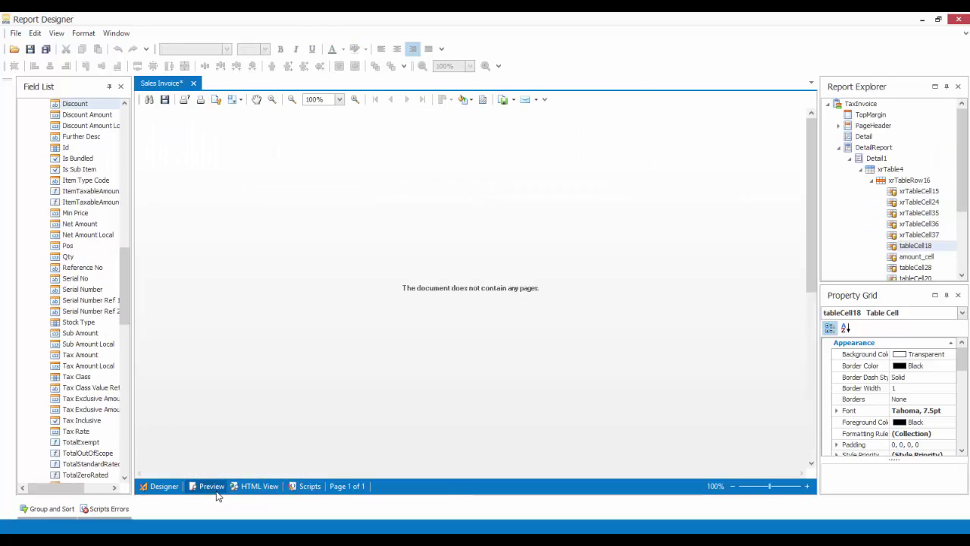